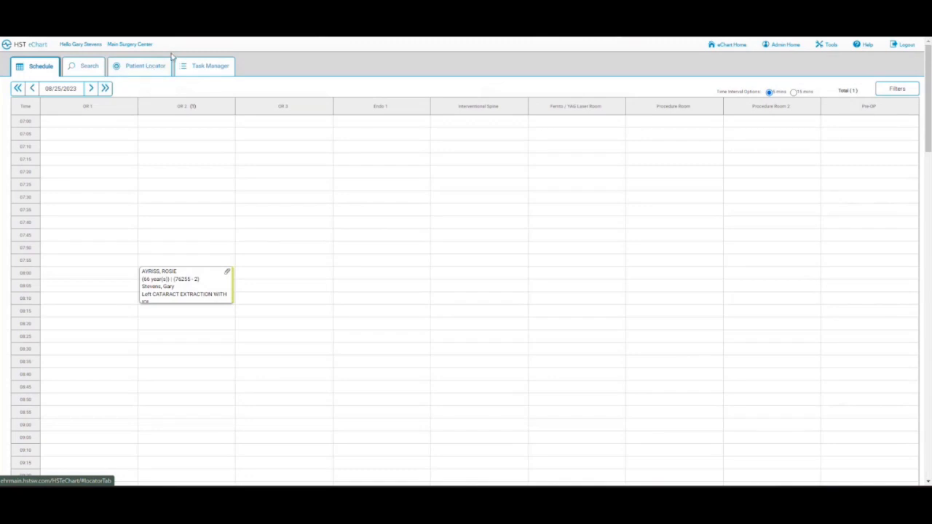
# Check the Task Manager for outstanding tasks and return to the schedule
pyautogui.click(210, 69)
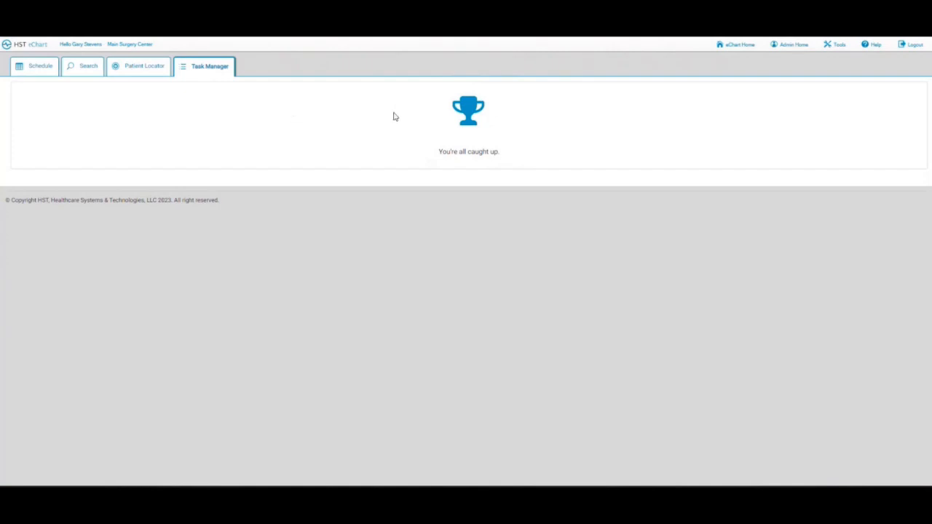
pyautogui.click(45, 67)
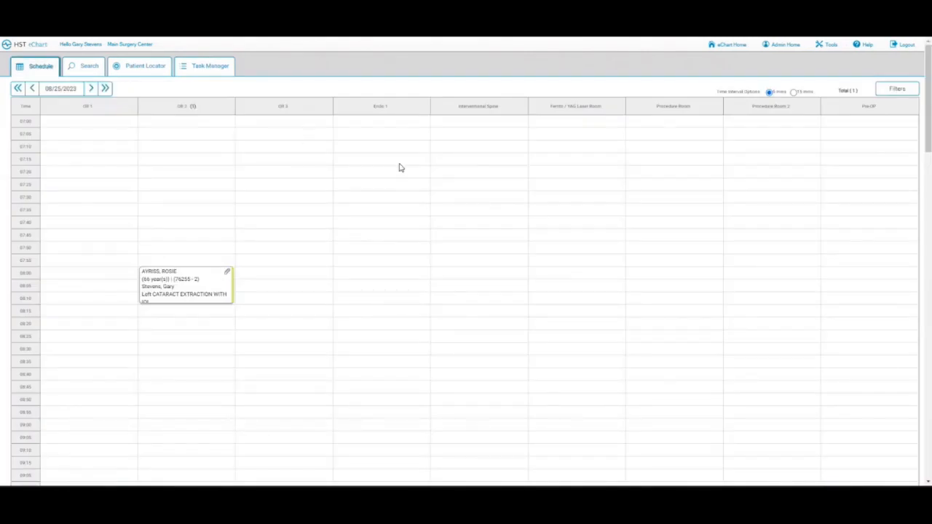
# Open the chart for the 08:00 left cataract extraction in OR 2 on its Physician Ophth page
pyautogui.click(179, 288)
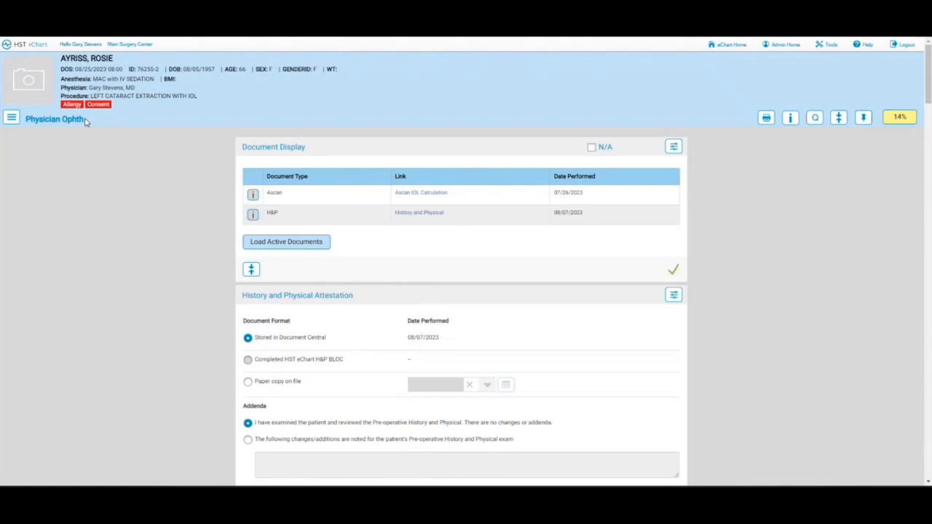
pyautogui.click(12, 120)
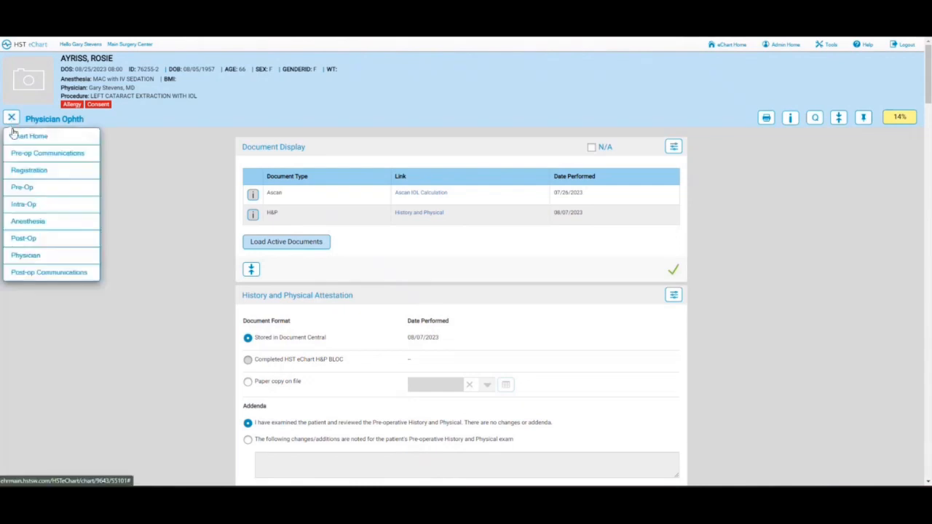
pyautogui.click(46, 299)
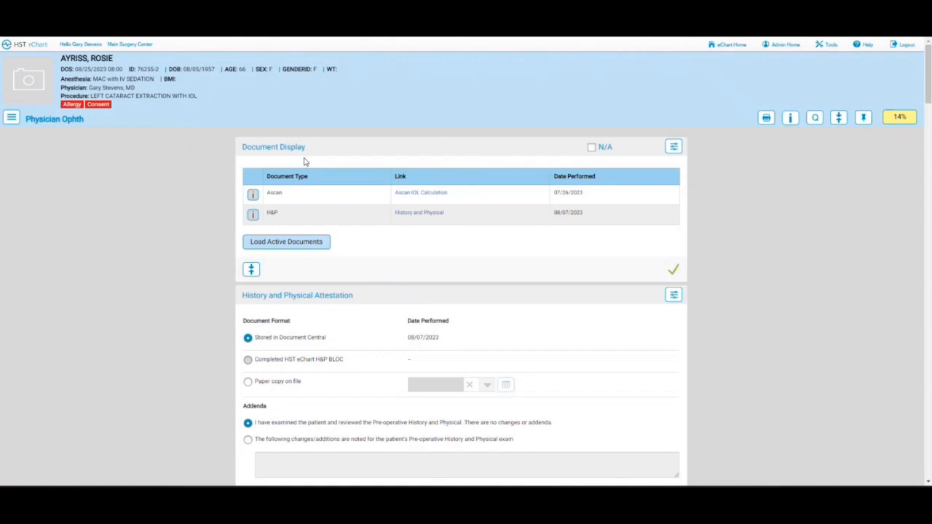
# View the Ascan IOL Calculation and History and Physical documents linked in the Document Display
pyautogui.click(408, 198)
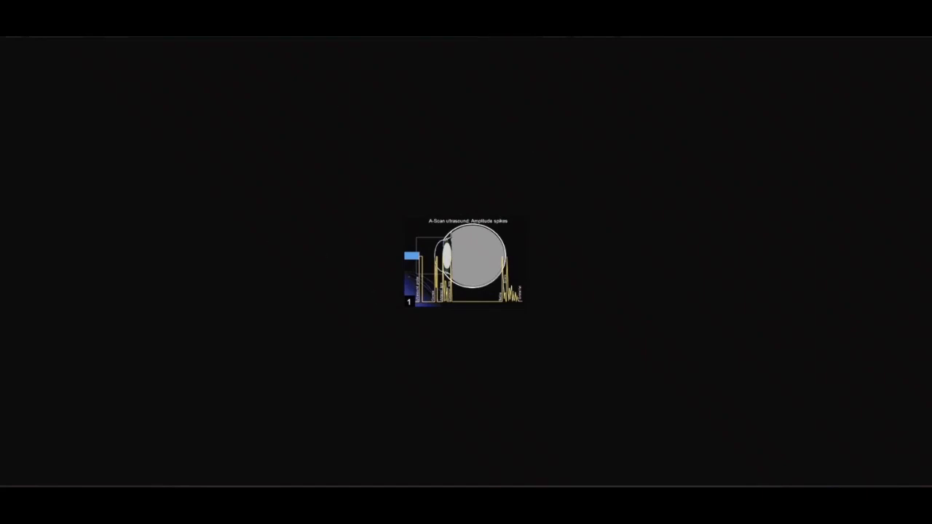
pyautogui.moveTo(2, 38)
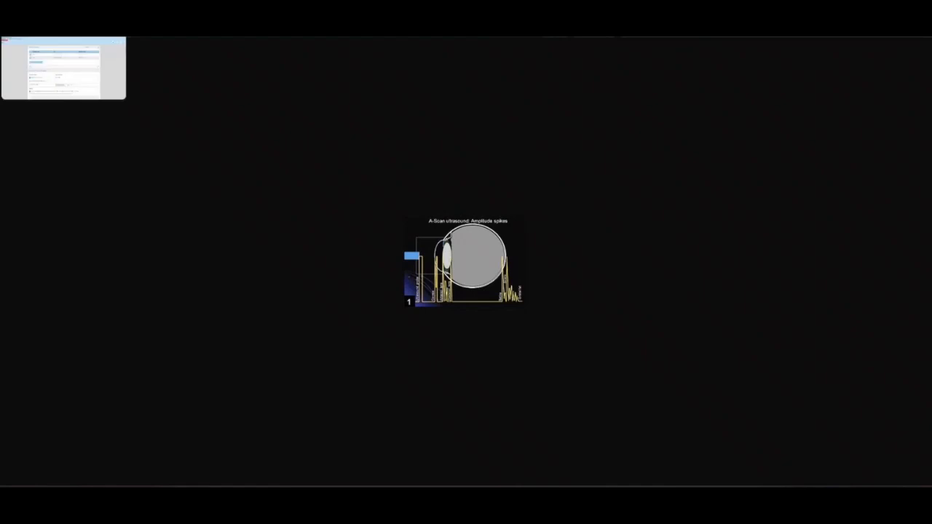
pyautogui.click(58, 38)
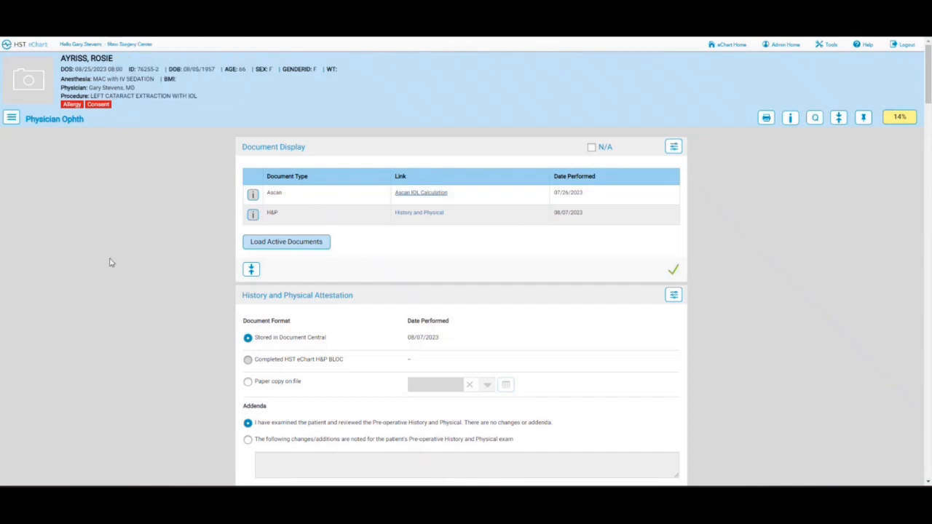
pyautogui.click(425, 218)
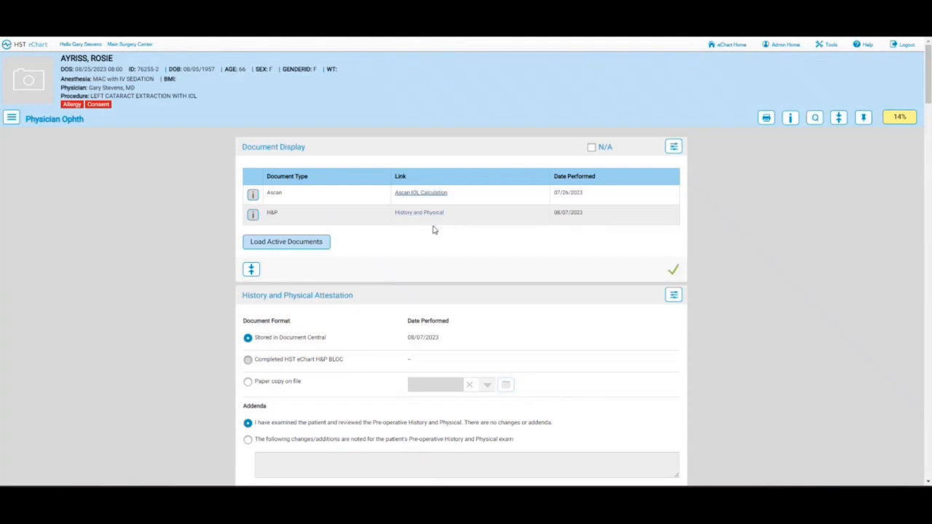
# Load the active documents into the Document Display and pin the Physician Ophth page
pyautogui.click(284, 243)
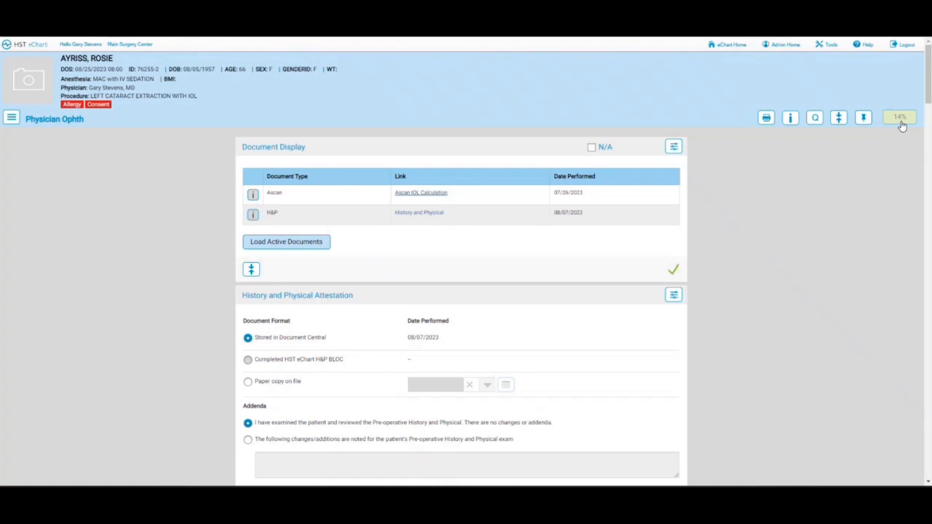
pyautogui.click(863, 122)
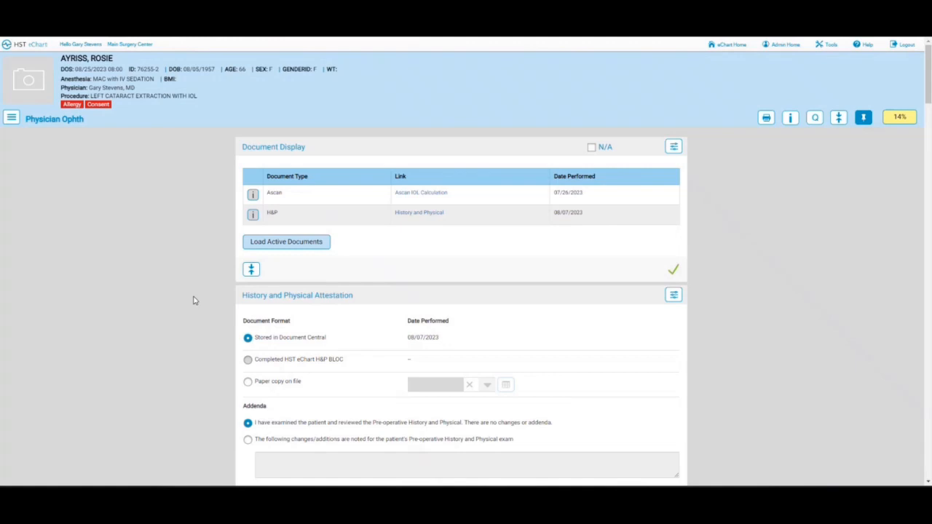
# Try Paper copy on file as the History and Physical Attestation's document format and restore Stored in Document Central
pyautogui.scroll(-1, 194, 300)
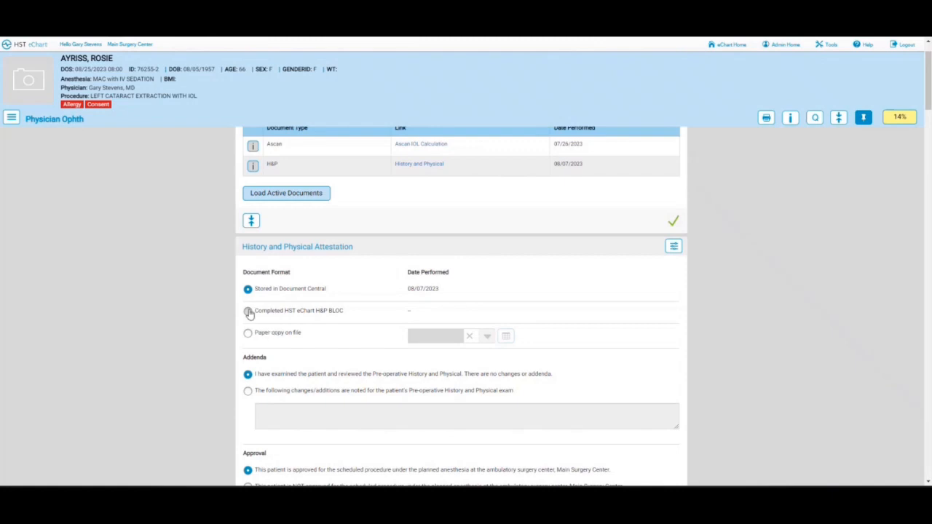
pyautogui.click(248, 334)
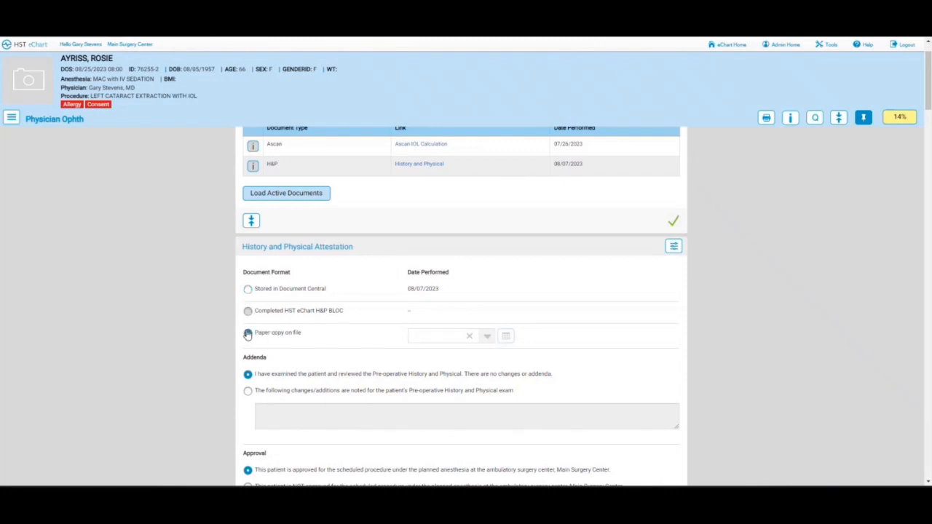
pyautogui.click(248, 289)
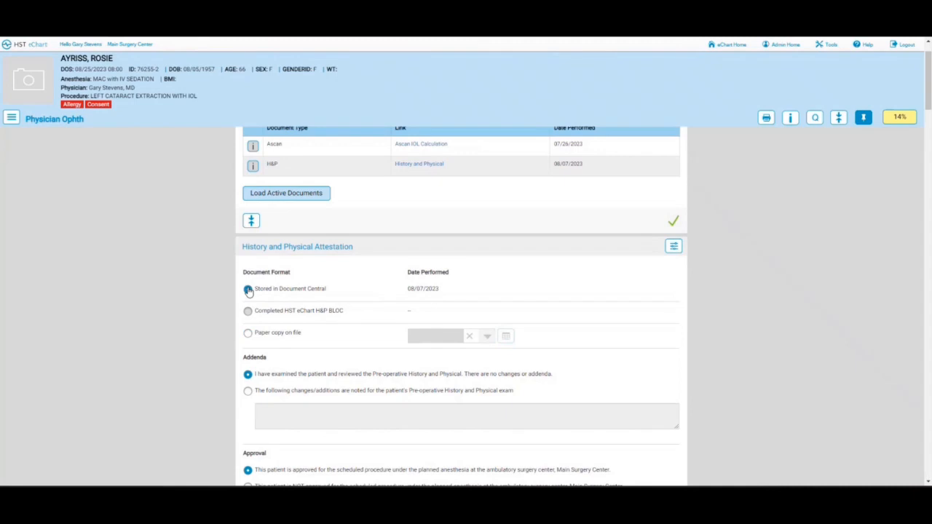
# Try the addenda option for noted changes or additions and restore the option stating no changes or addenda
pyautogui.scroll(-2, 248, 290)
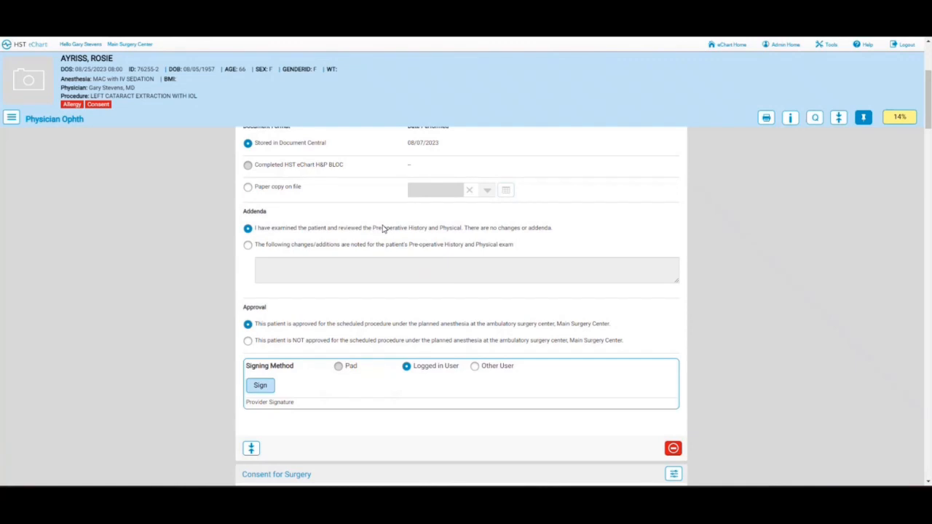
pyautogui.click(248, 246)
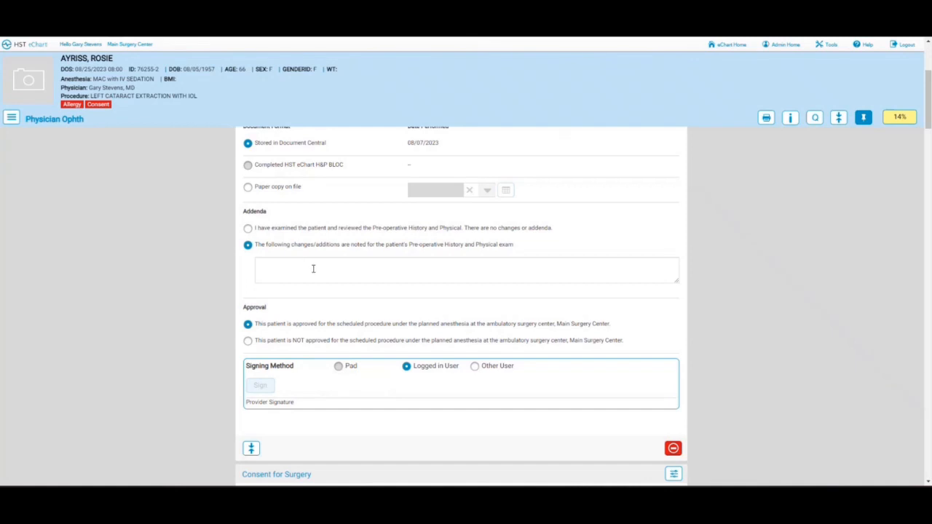
pyautogui.click(247, 228)
# Sign the History and Physical Attestation as the logged-in provider
pyautogui.scroll(-1, 336, 269)
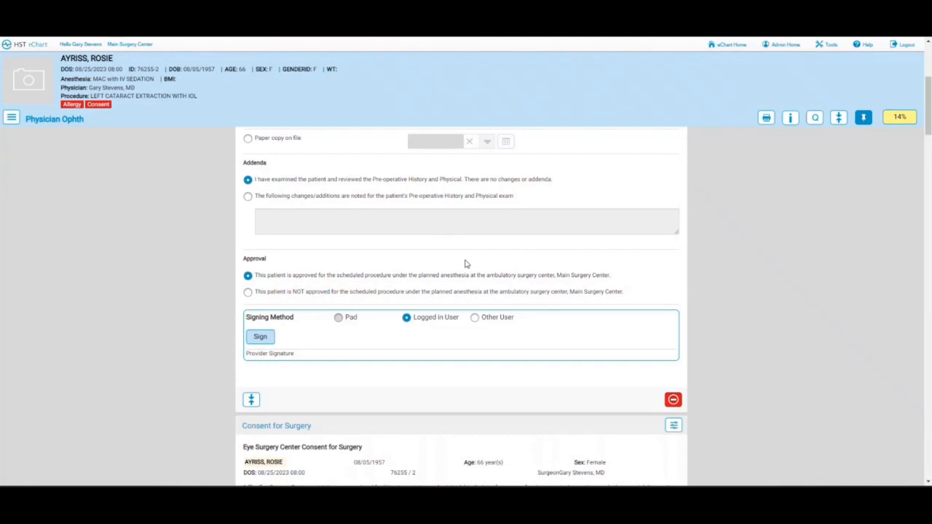
pyautogui.click(260, 339)
pyautogui.click(673, 402)
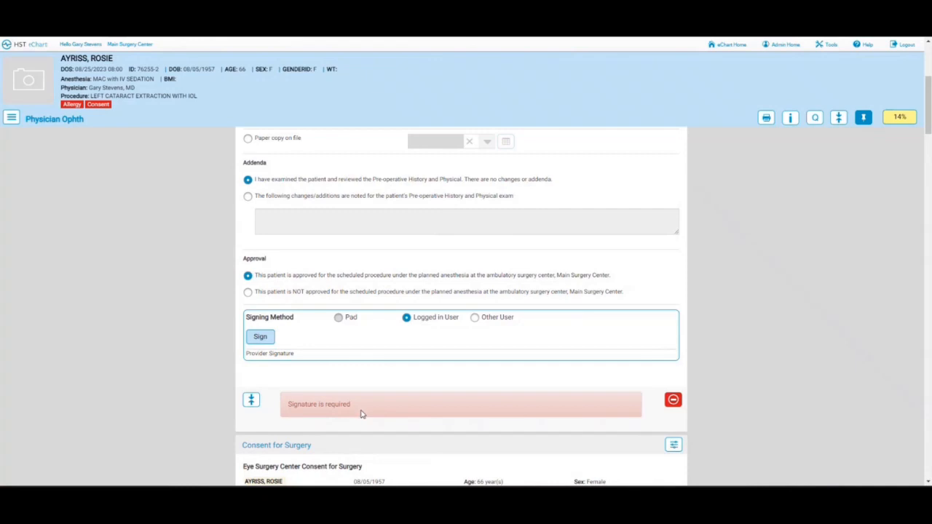
pyautogui.click(261, 339)
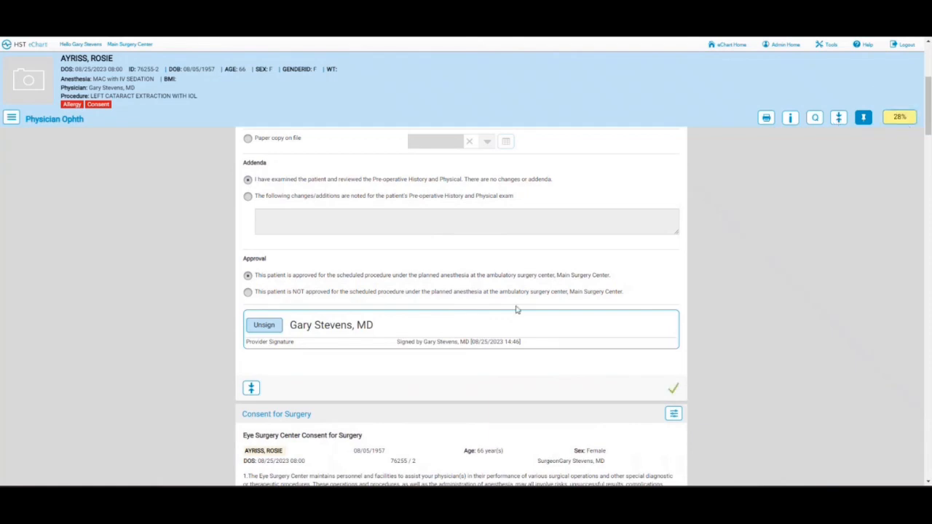
# Review the Consent for Surgery down to the Additional information field and activate that field
pyautogui.scroll(-2, 479, 311)
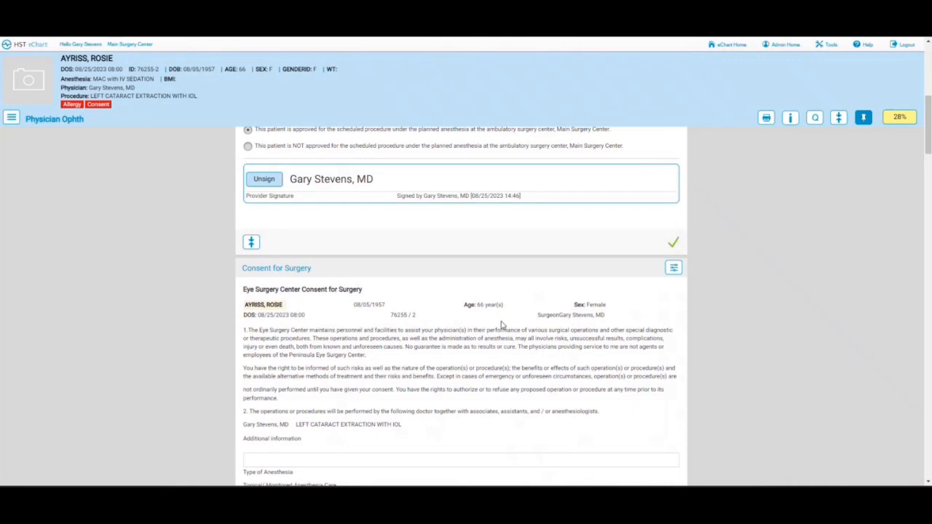
pyautogui.scroll(-1, 503, 325)
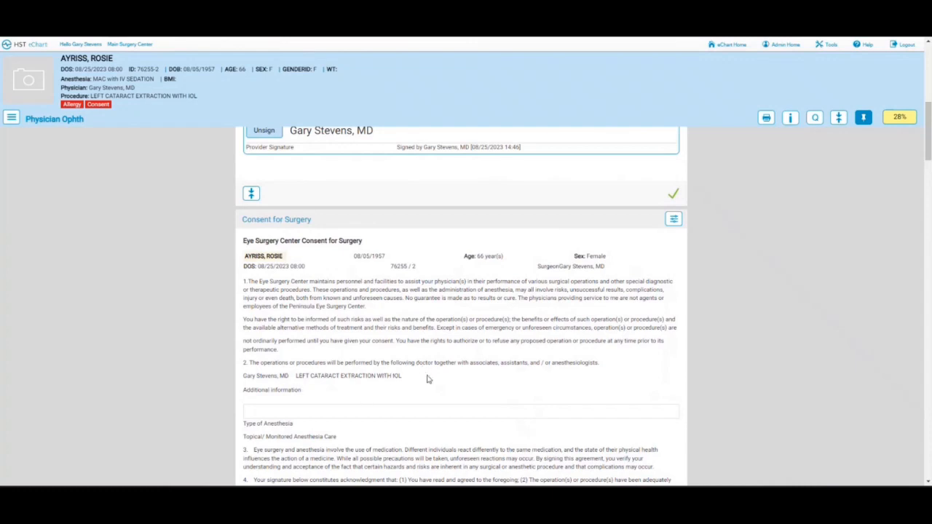
pyautogui.scroll(-1, 428, 379)
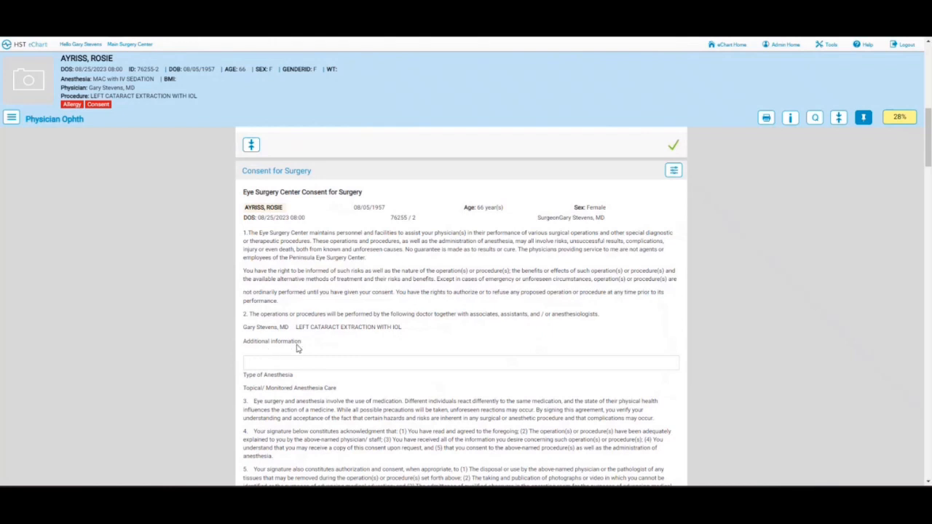
pyautogui.click(256, 364)
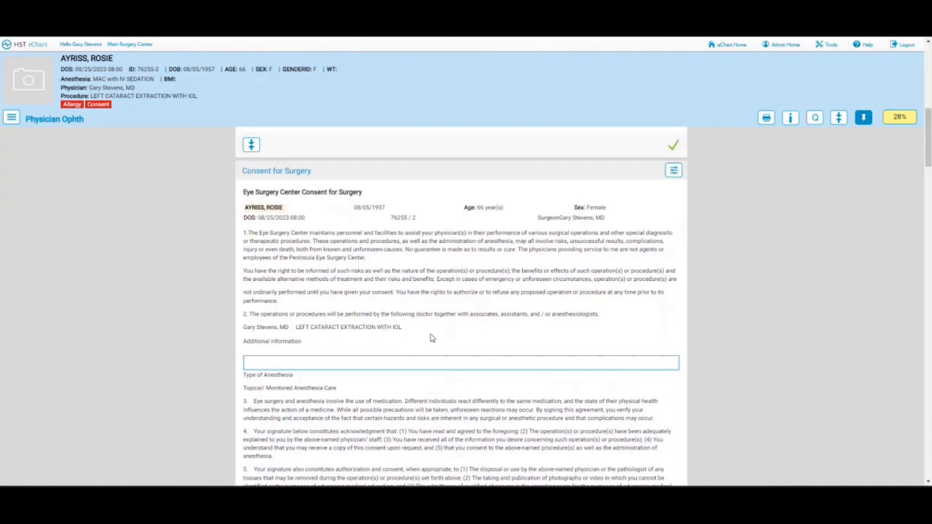
# Draw and accept the patient's signature on the Consent for Surgery, and sign as witness with the logged-in user
pyautogui.scroll(-3, 430, 338)
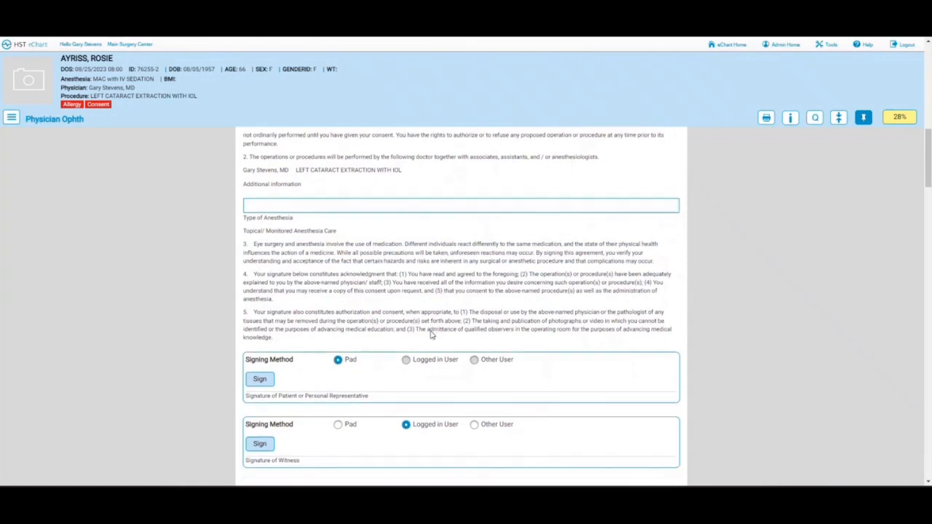
pyautogui.scroll(-1, 431, 335)
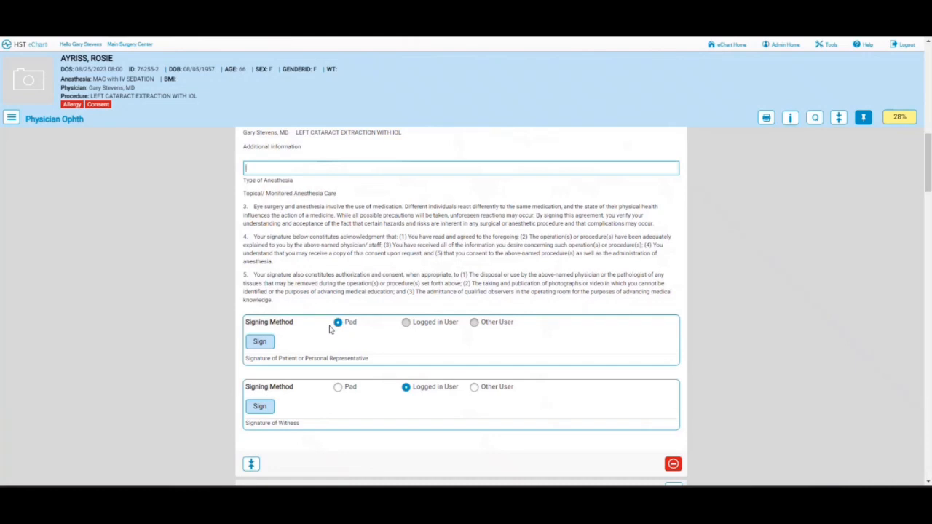
pyautogui.click(256, 345)
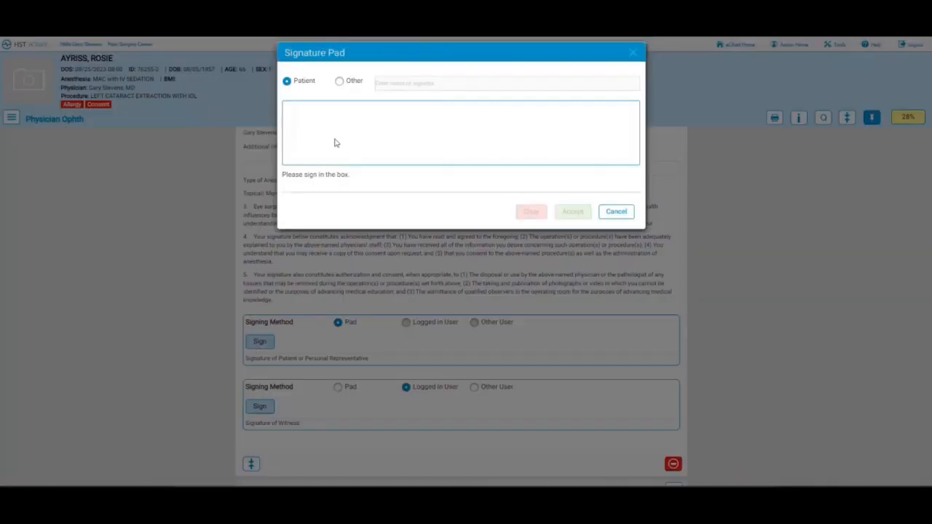
pyautogui.moveTo(320, 147)
pyautogui.mouseDown()
pyautogui.moveTo(362, 118)
pyautogui.moveTo(401, 137)
pyautogui.moveTo(490, 124)
pyautogui.moveTo(464, 143)
pyautogui.moveTo(537, 129)
pyautogui.moveTo(569, 149)
pyautogui.mouseUp()
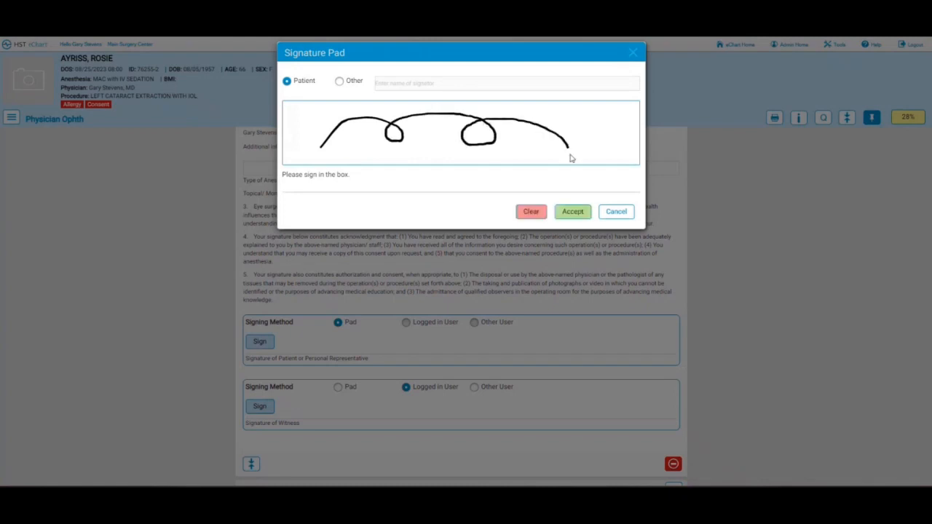
pyautogui.click(573, 212)
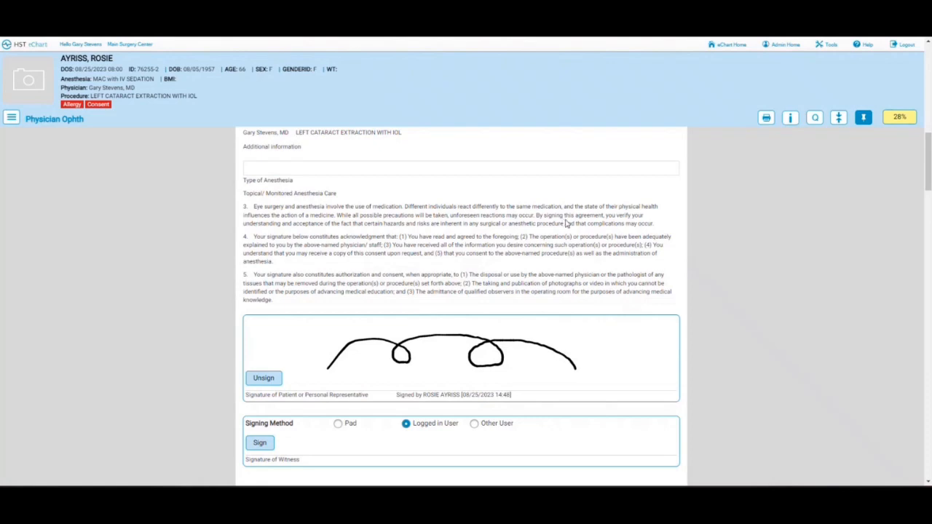
pyautogui.scroll(-3, 394, 253)
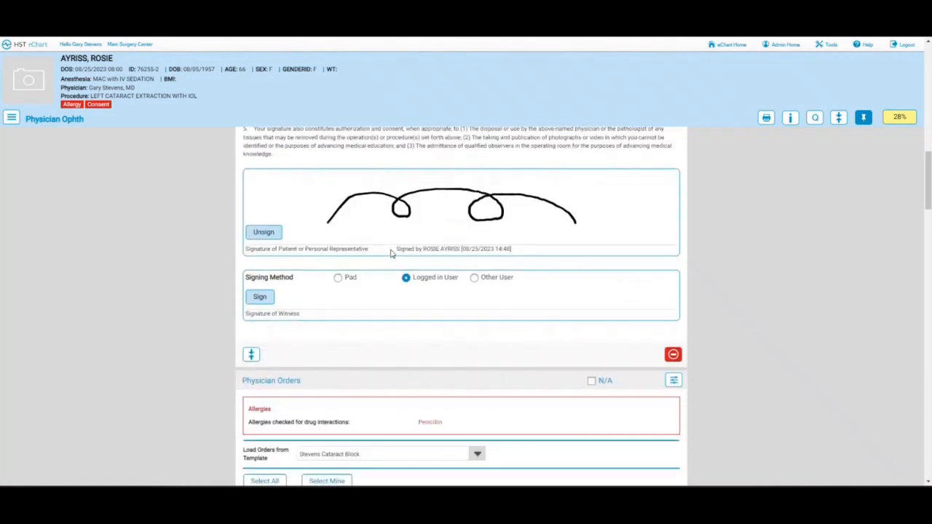
pyautogui.click(258, 298)
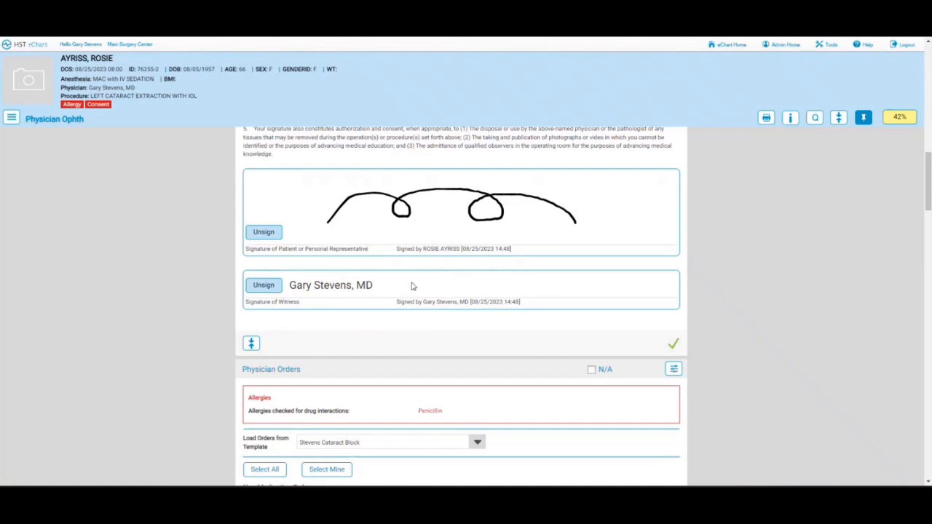
# Load the physician's Cataract Topical template into the Physician Orders
pyautogui.scroll(-5, 411, 287)
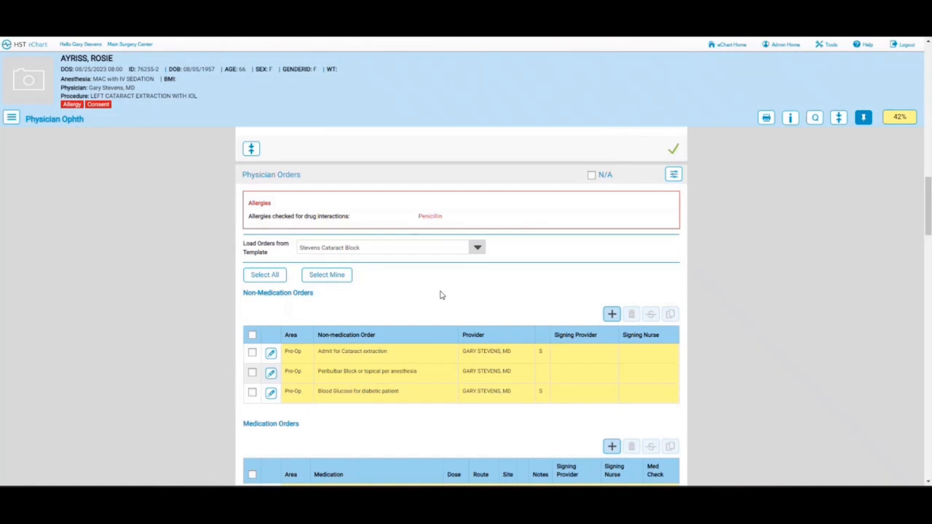
pyautogui.scroll(-1, 440, 295)
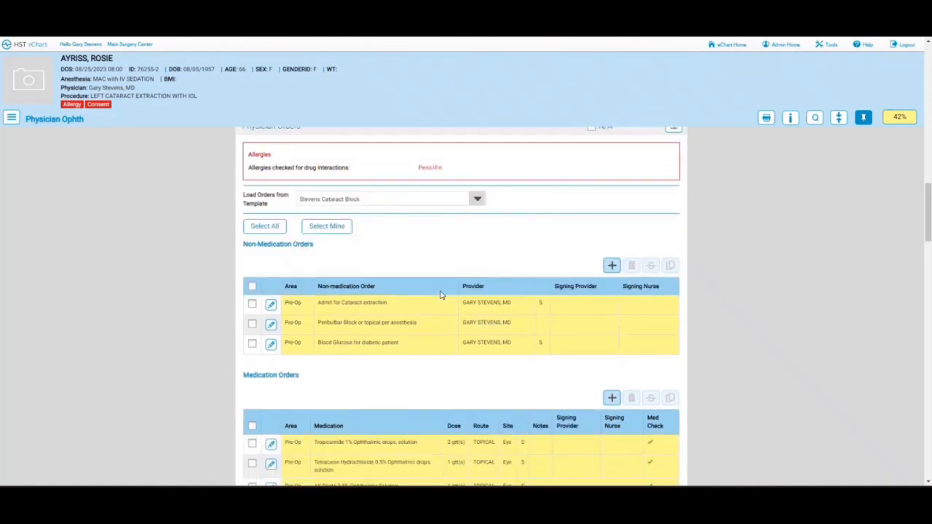
pyautogui.click(477, 201)
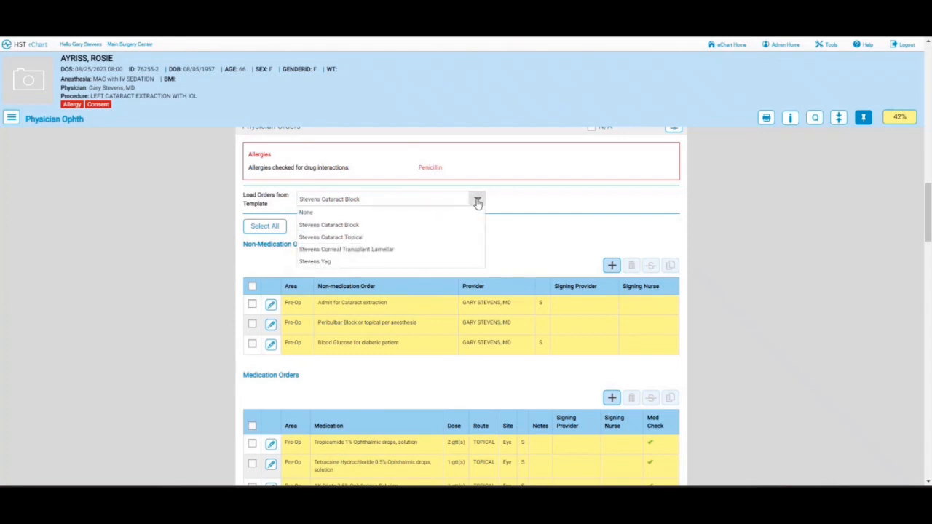
pyautogui.click(327, 238)
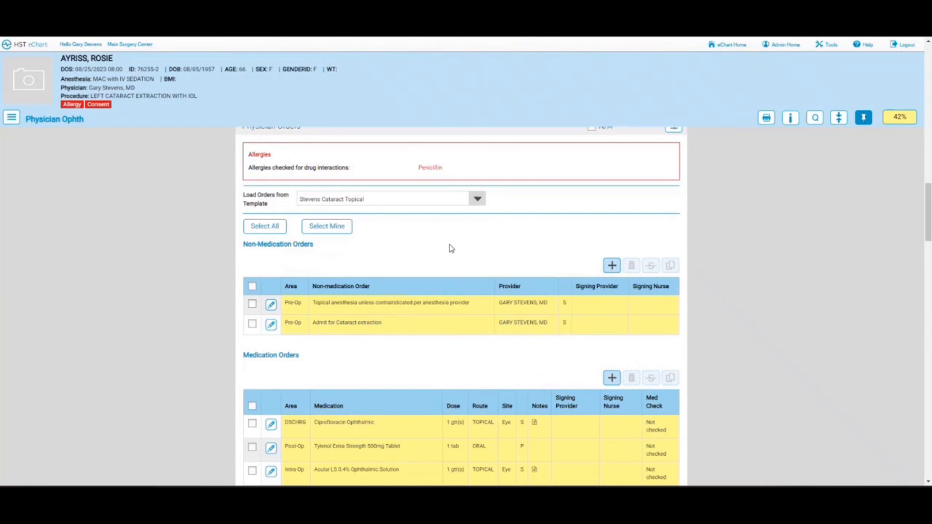
pyautogui.scroll(-1, 449, 248)
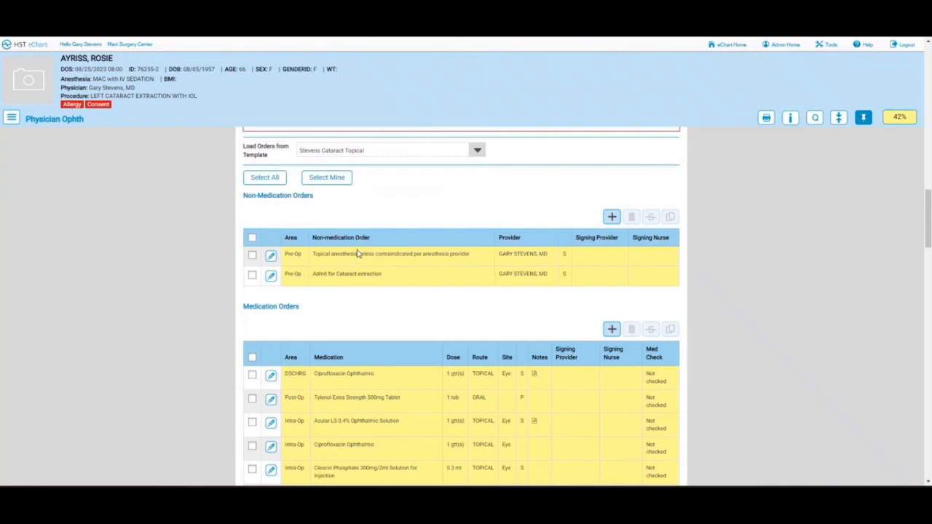
# Delete the Post-Op Tylenol Extra Strength 500mg Tablet order from the Medication Orders and accept the deletion
pyautogui.scroll(-1, 358, 255)
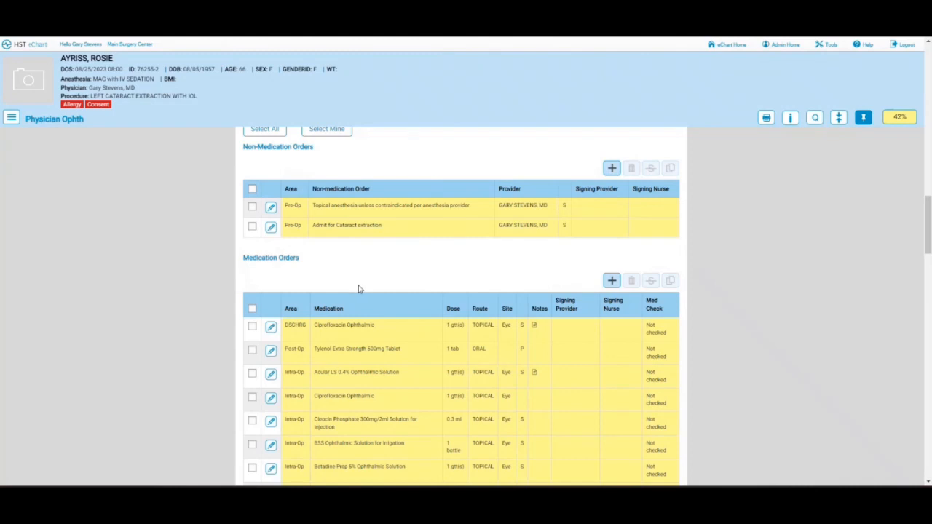
pyautogui.scroll(-1, 357, 289)
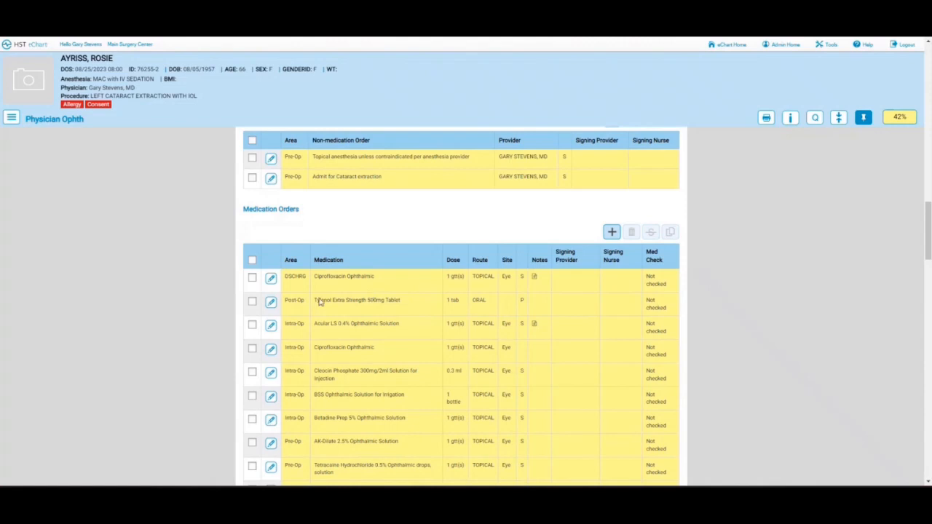
pyautogui.click(252, 301)
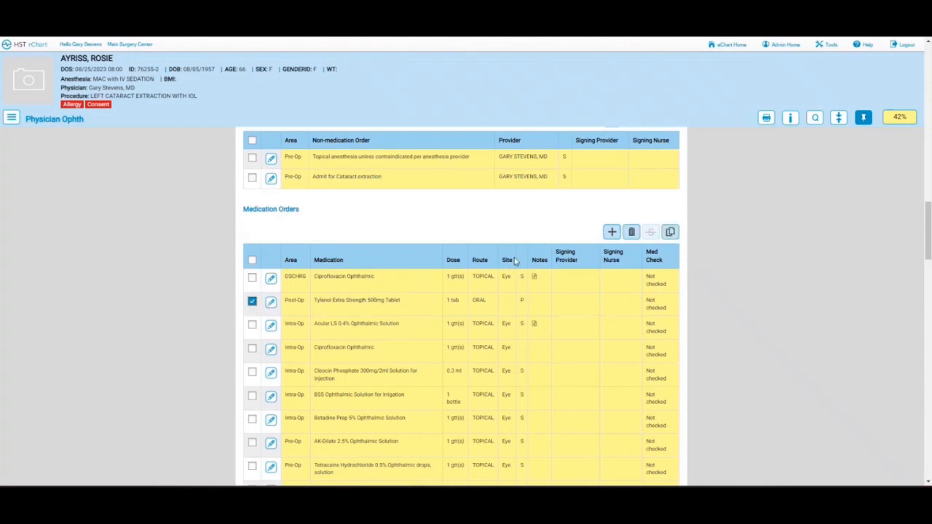
pyautogui.click(632, 233)
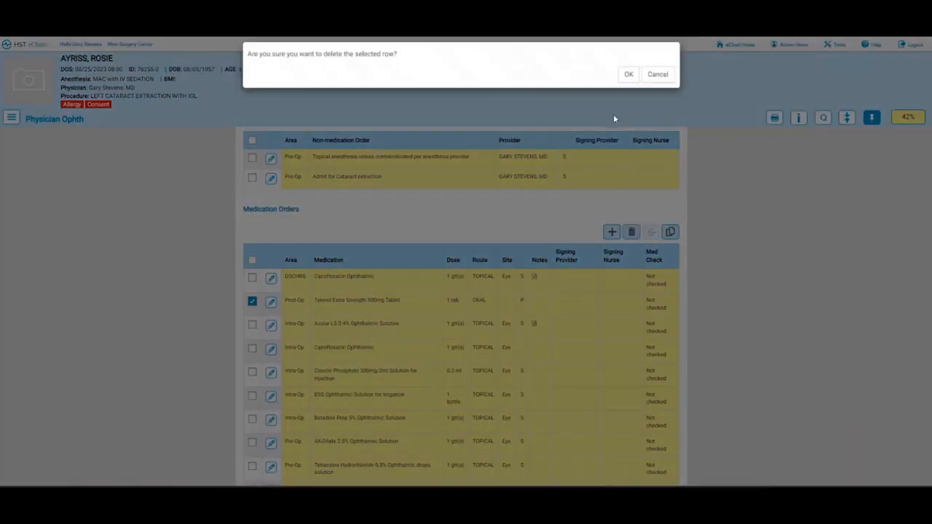
pyautogui.click(626, 74)
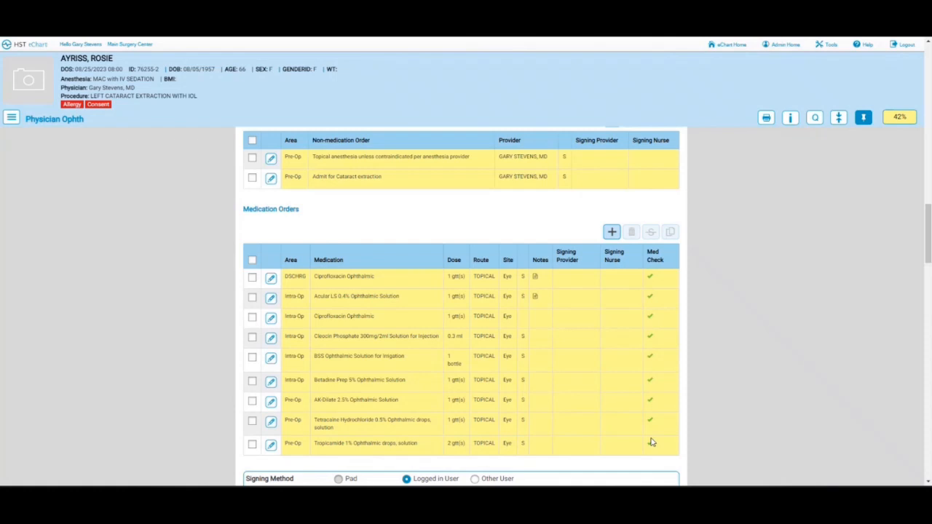
# Select all non-medication and medication orders and sign them as the logged-in user
pyautogui.click(651, 442)
pyautogui.scroll(2, 421, 356)
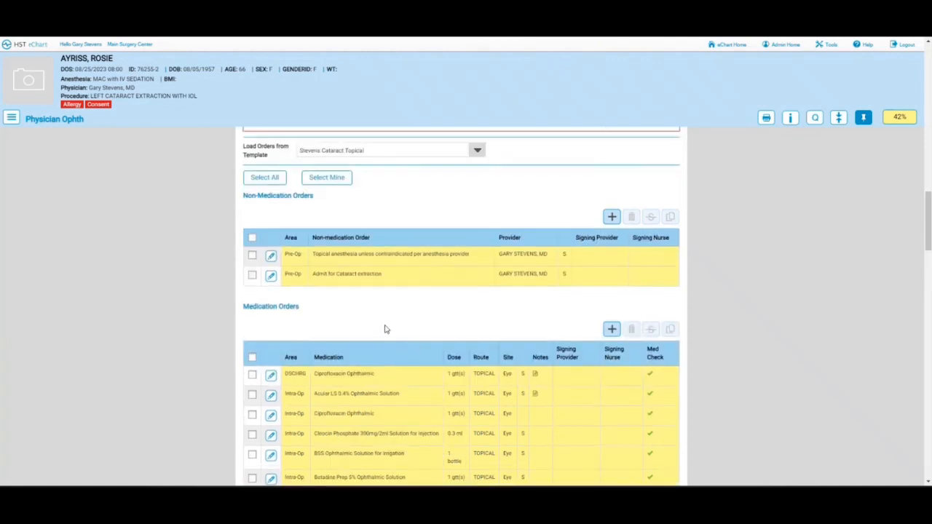
pyautogui.click(251, 180)
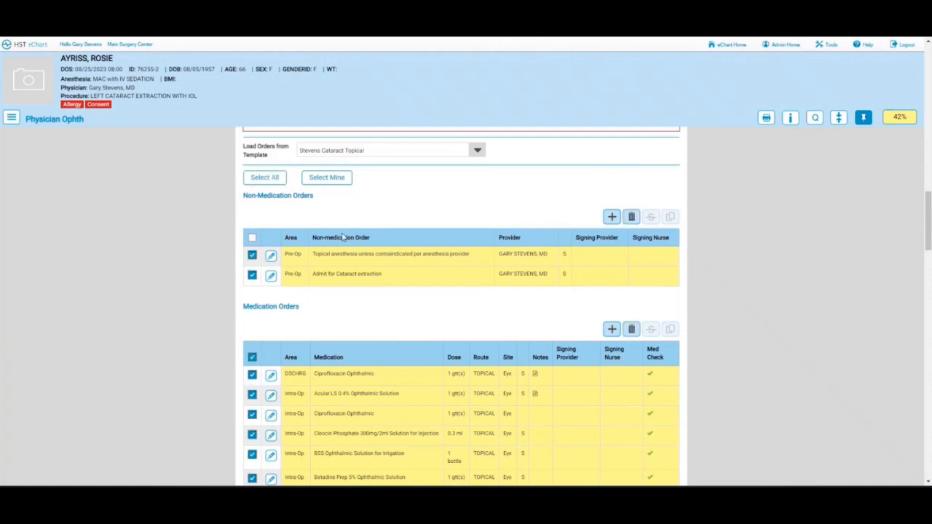
pyautogui.scroll(-3, 310, 302)
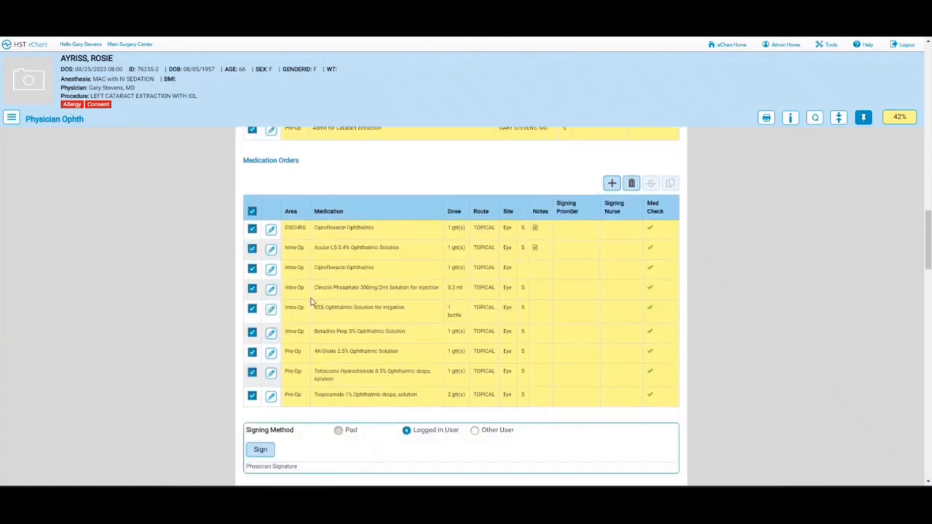
pyautogui.scroll(2, 293, 268)
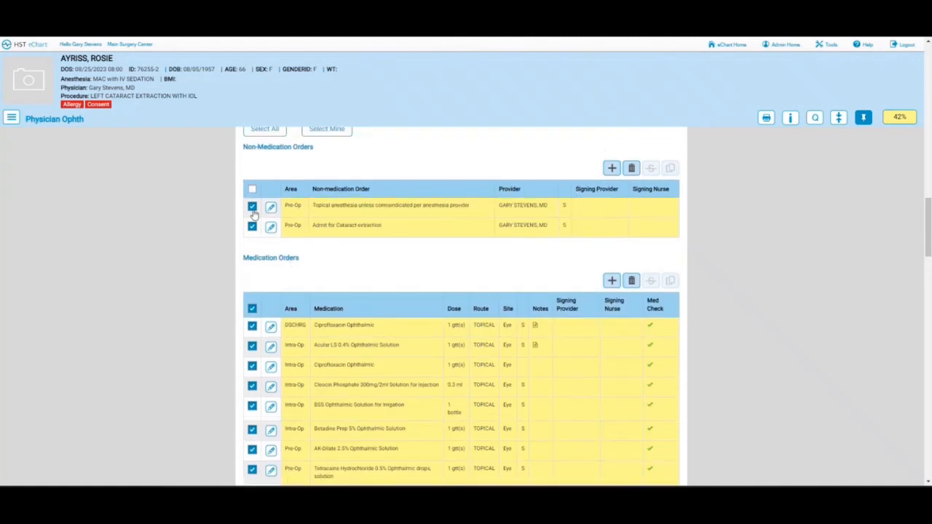
pyautogui.click(252, 327)
pyautogui.click(252, 327)
pyautogui.scroll(-2, 341, 364)
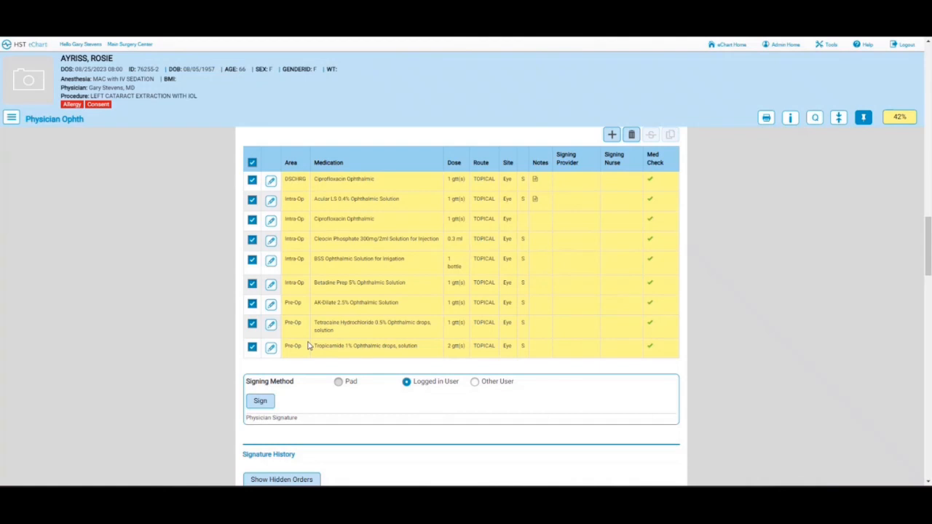
pyautogui.click(260, 401)
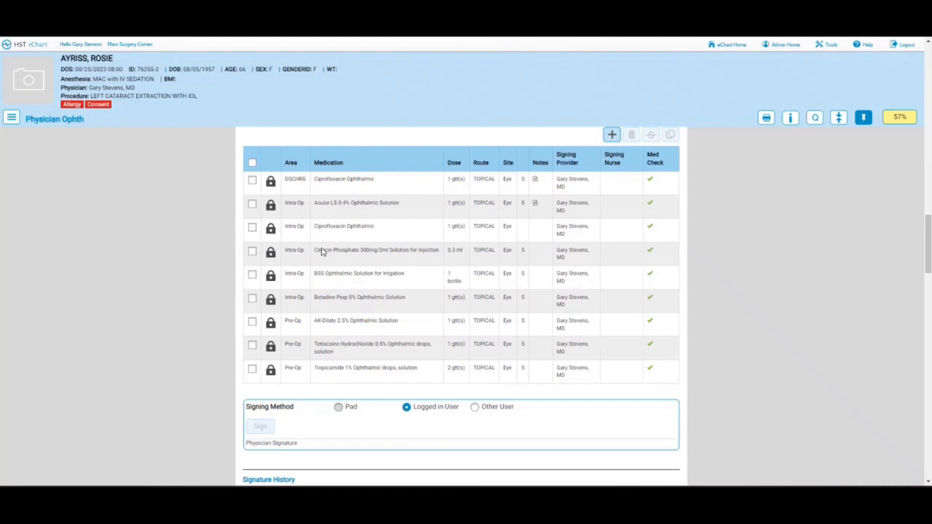
# Strike out the signed Pre-Op Tropicamide 1% Ophthalmic drops order, giving "signed in error" as the reason
pyautogui.click(251, 371)
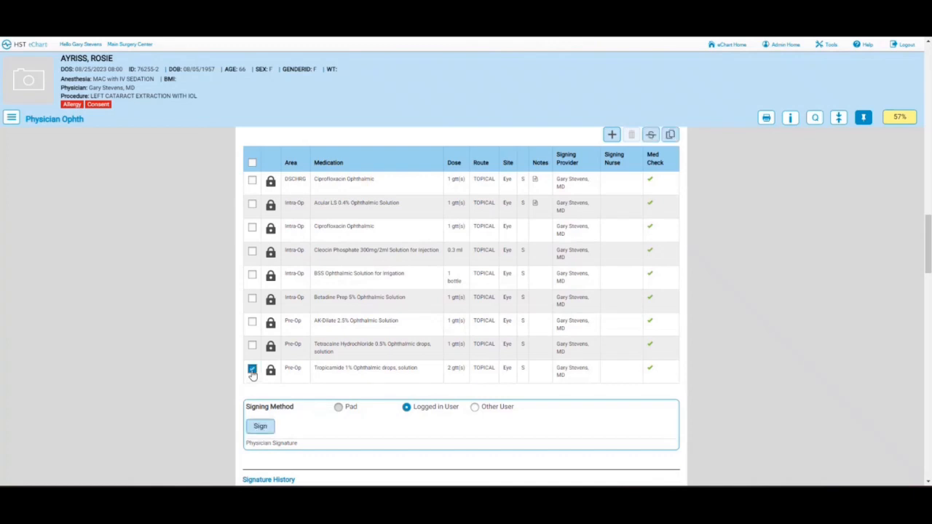
pyautogui.click(653, 136)
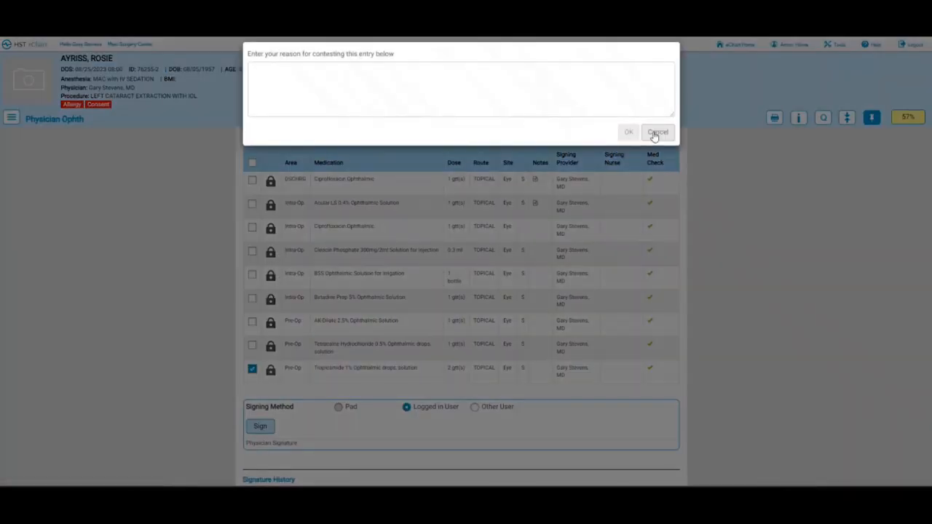
pyautogui.click(471, 73)
pyautogui.write('wr')
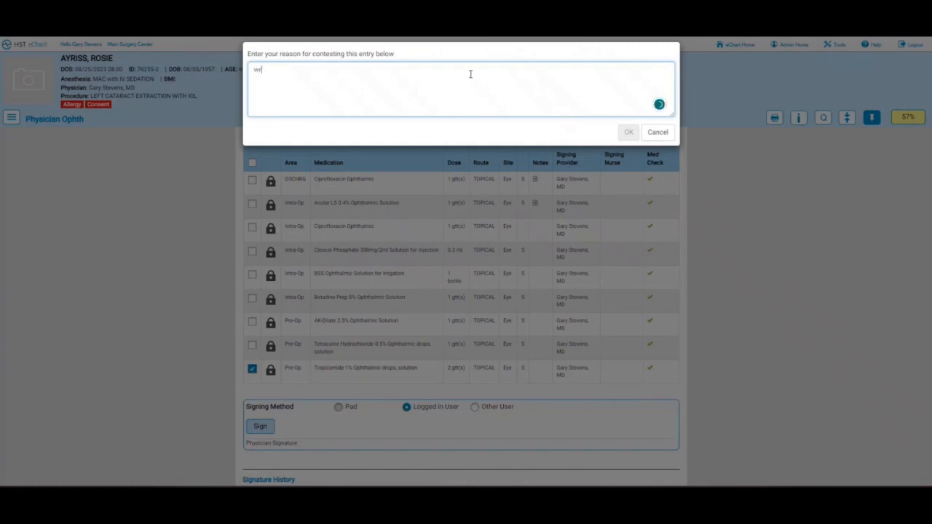
pyautogui.press('BackSpace')
pyautogui.press('BackSpace')
pyautogui.write('signed in erro')
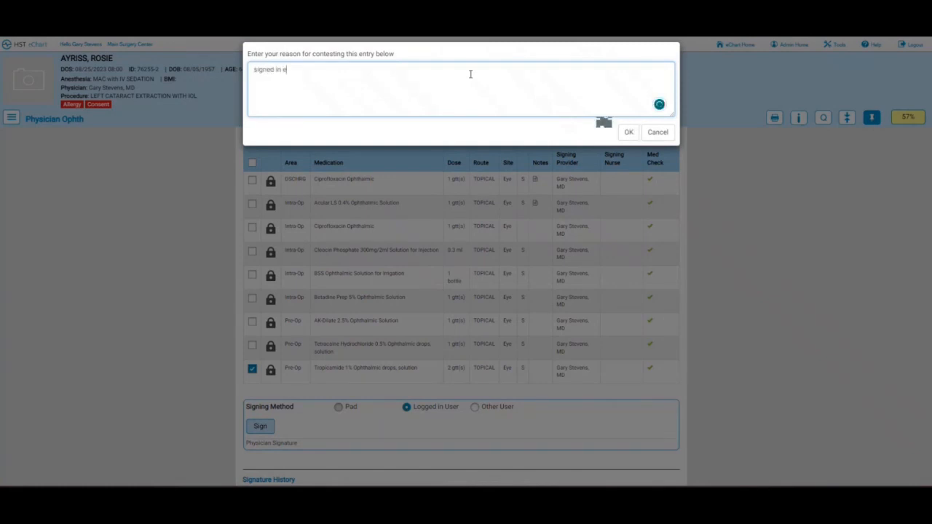
pyautogui.write('r')
pyautogui.click(628, 132)
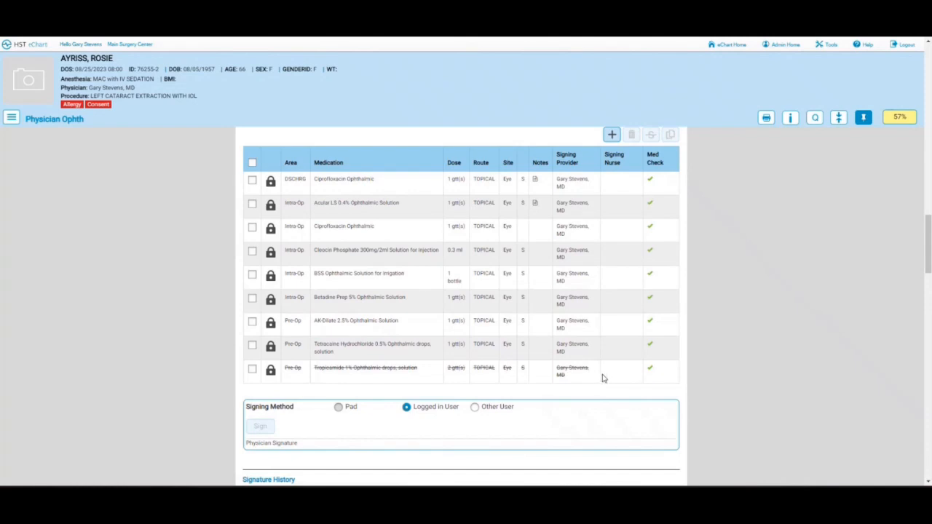
pyautogui.scroll(-1, 603, 378)
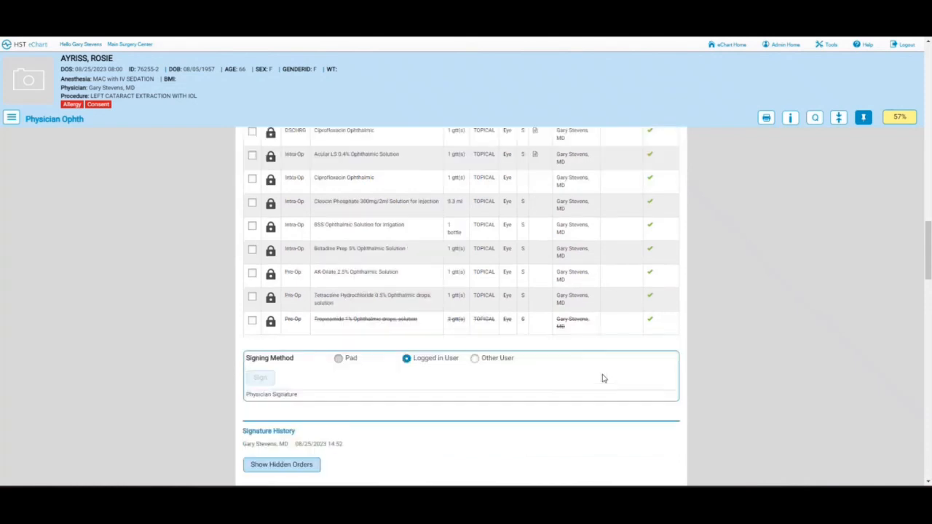
pyautogui.scroll(-1, 602, 378)
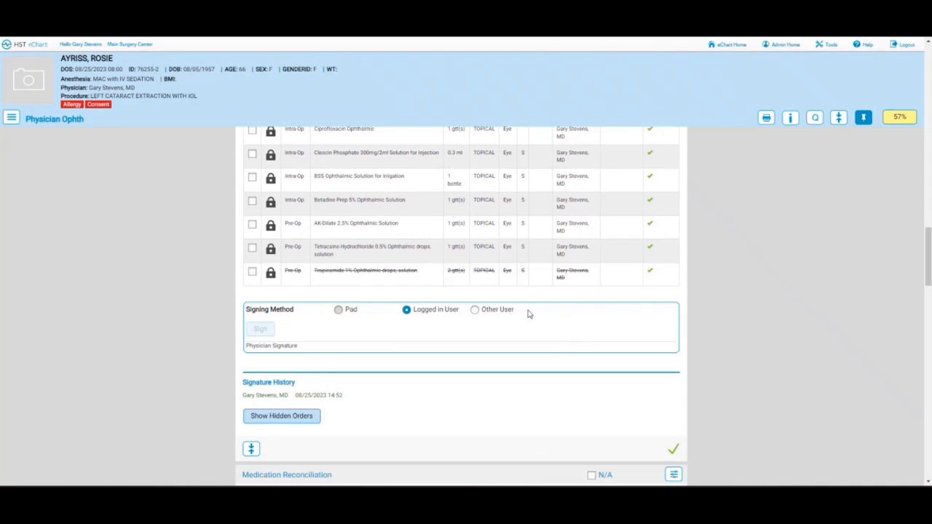
pyautogui.scroll(2, 530, 311)
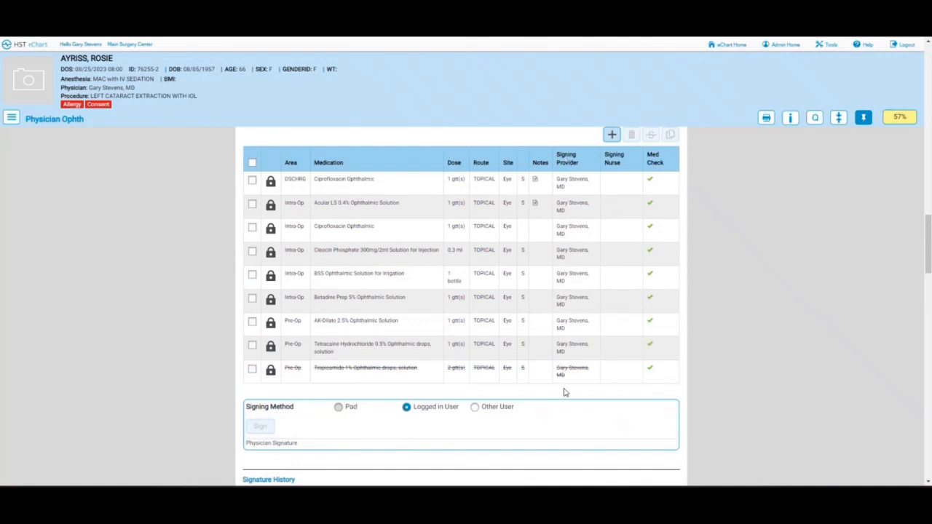
pyautogui.scroll(-1, 564, 393)
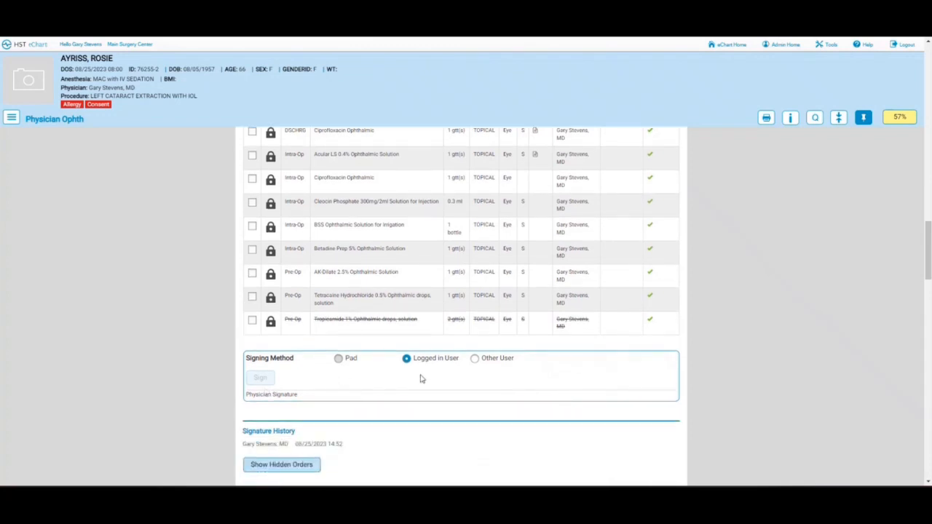
pyautogui.scroll(1, 421, 379)
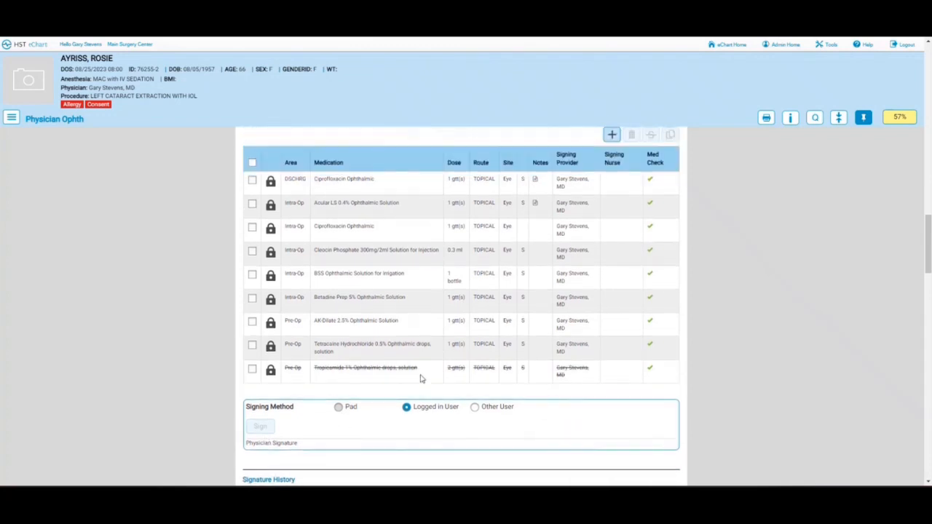
# Start a new medication order with area Pre-Op and medication Triple Antibiotic Ointment (Neomycin/Bacitracin/XX
pyautogui.click(614, 136)
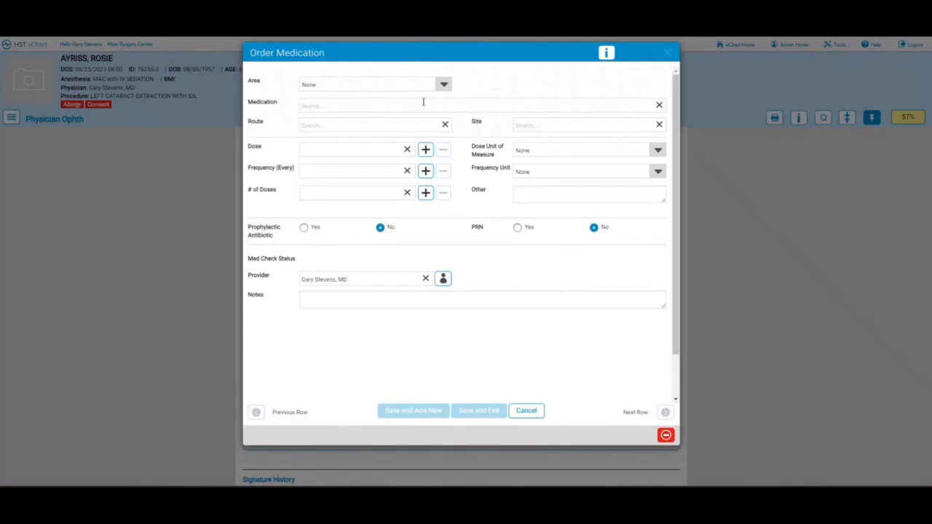
pyautogui.click(444, 85)
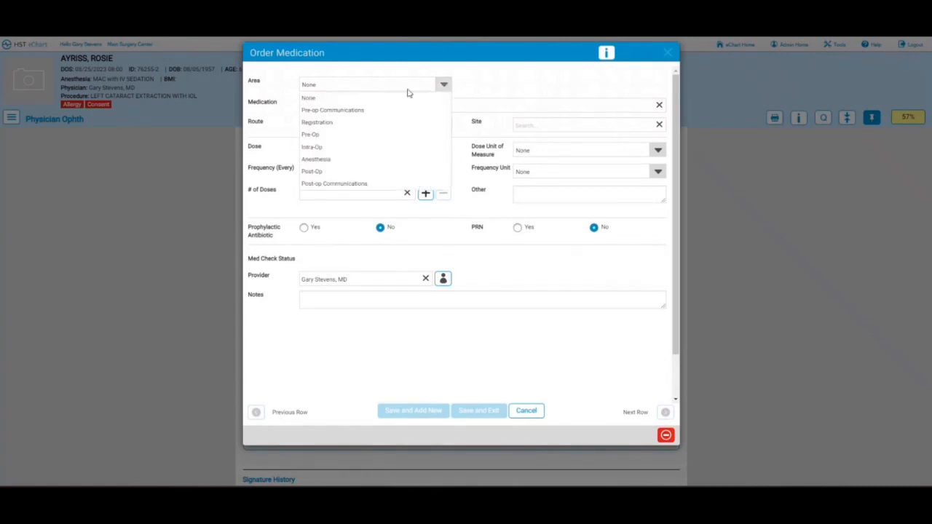
pyautogui.click(309, 135)
pyautogui.click(321, 107)
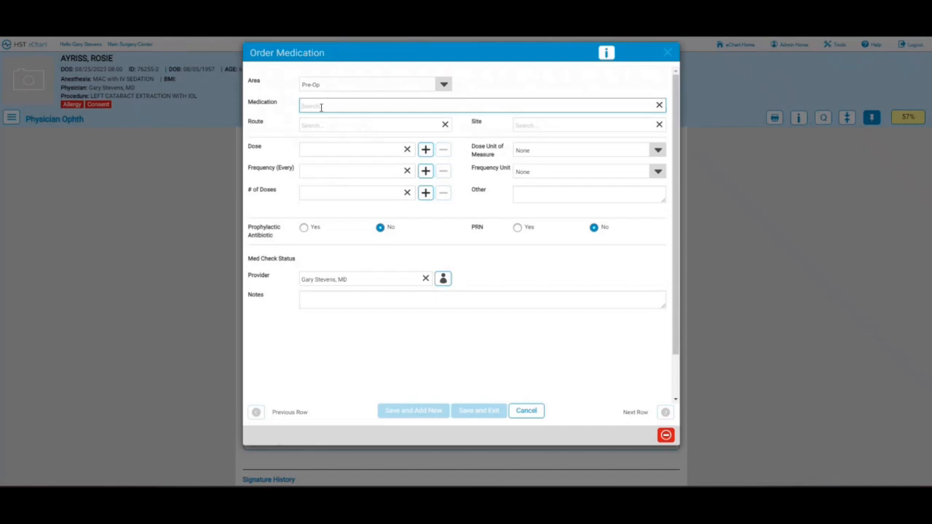
pyautogui.write('In')
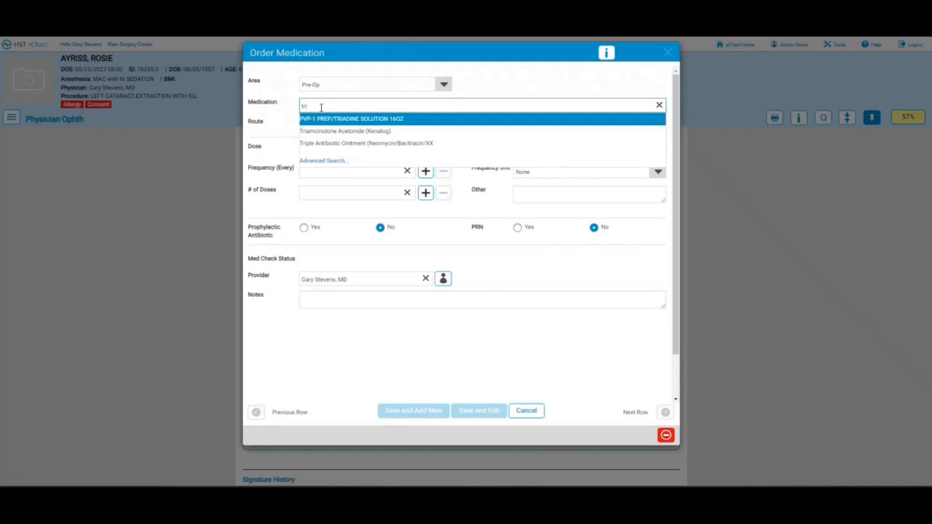
pyautogui.click(335, 144)
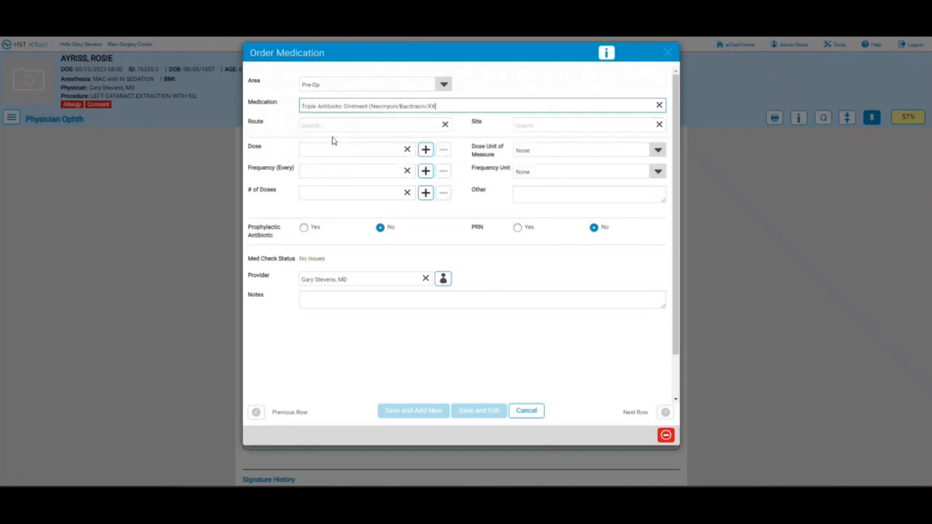
# Set the ointment order's route to TOPICAL and its site to Eye, and discard the order without saving
pyautogui.click(343, 126)
pyautogui.write('topi')
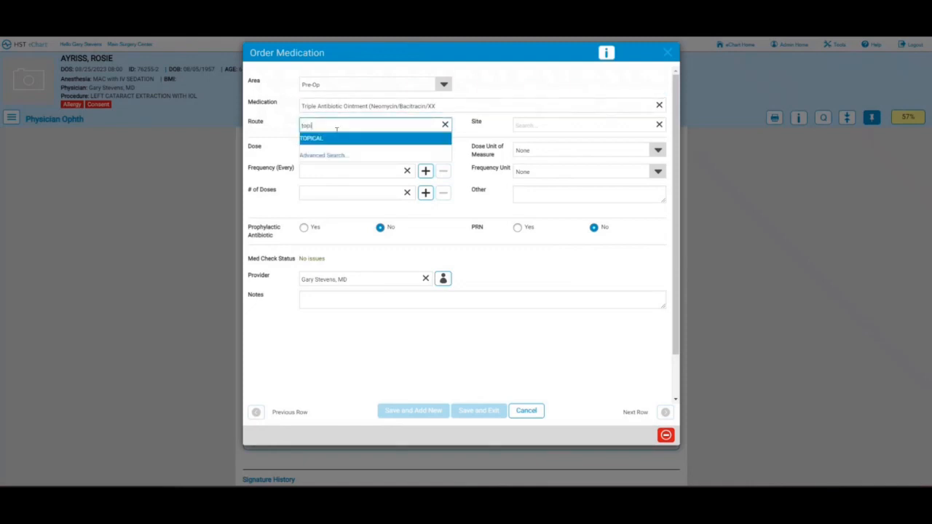
pyautogui.click(337, 138)
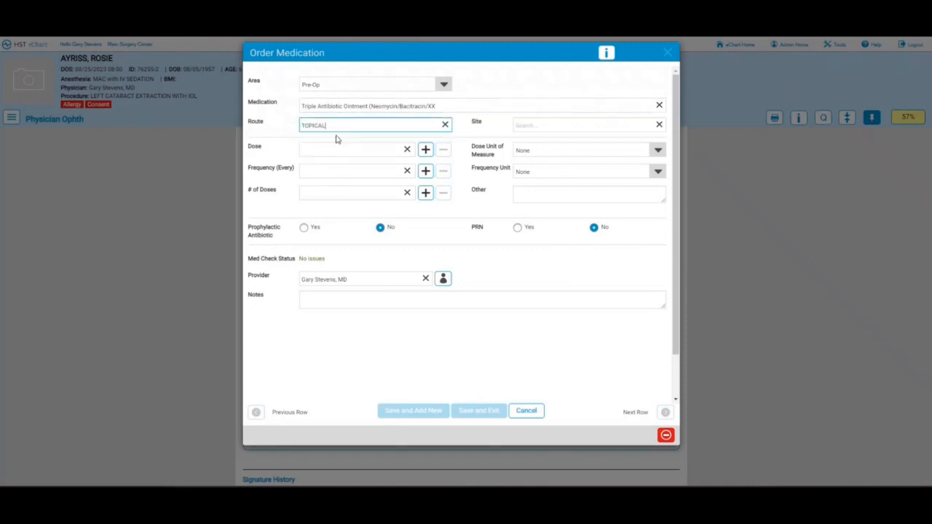
pyautogui.click(545, 126)
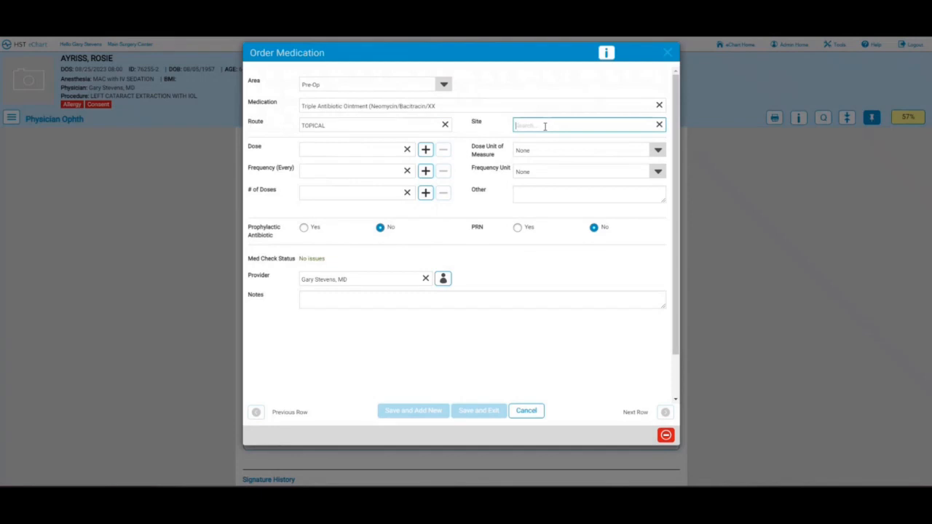
pyautogui.write('rig')
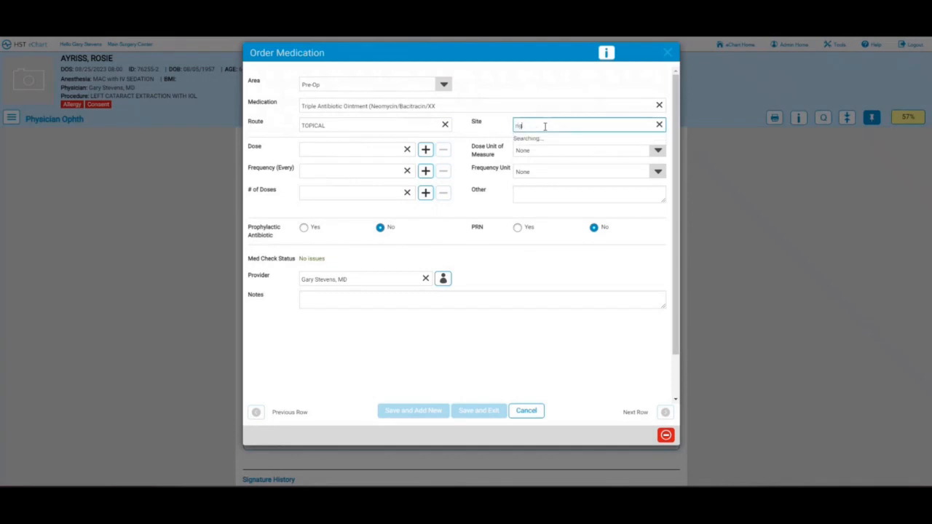
pyautogui.write('ht eye')
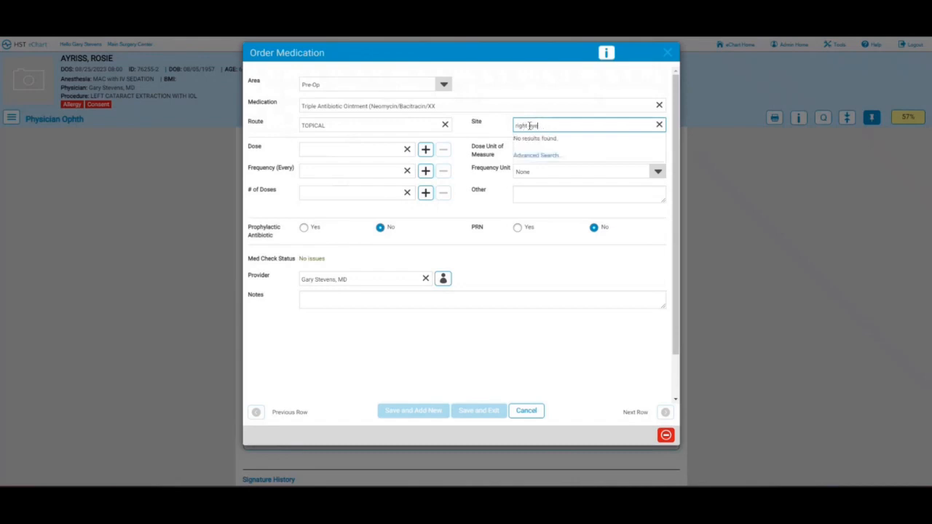
pyautogui.moveTo(528, 125); pyautogui.dragTo(502, 132)
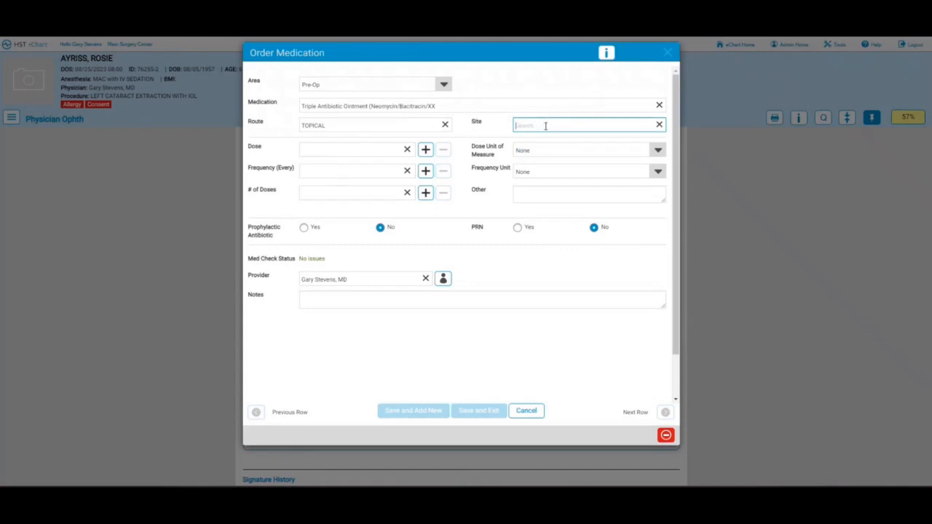
pyautogui.write('eye')
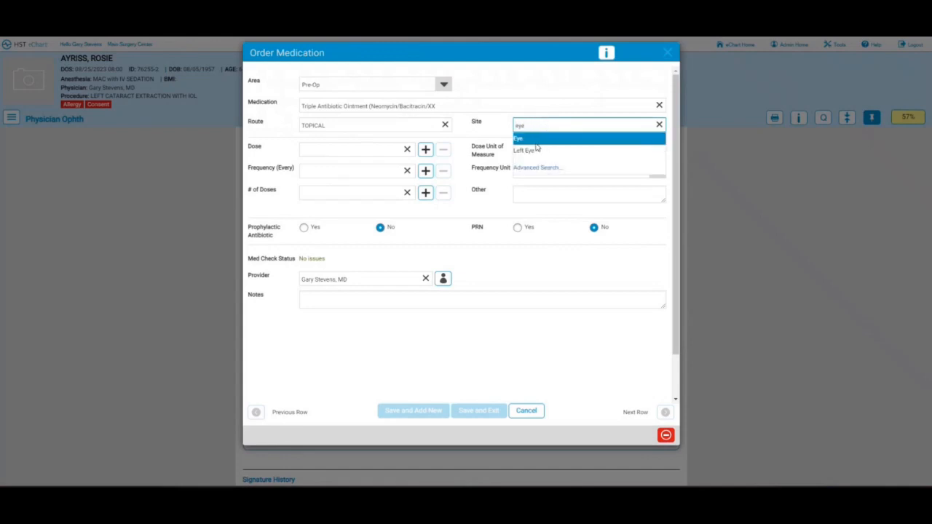
pyautogui.click(532, 142)
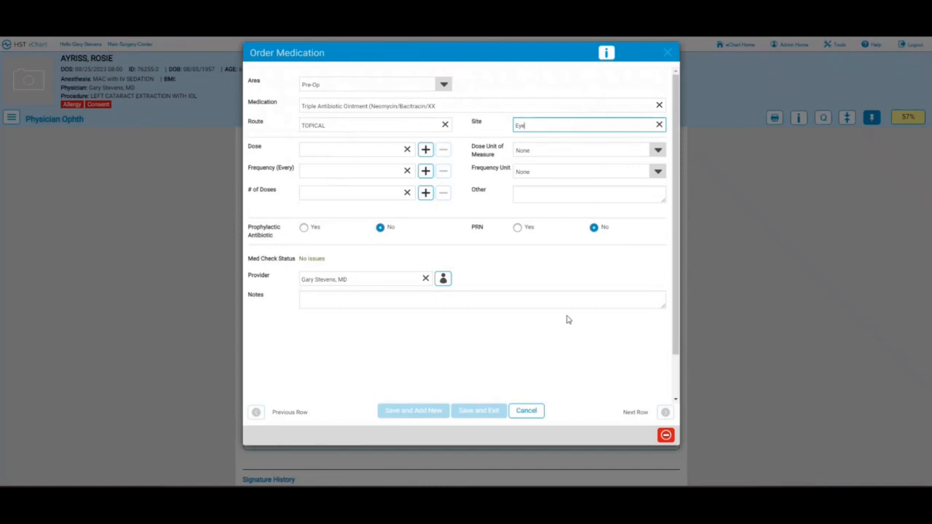
pyautogui.click(527, 412)
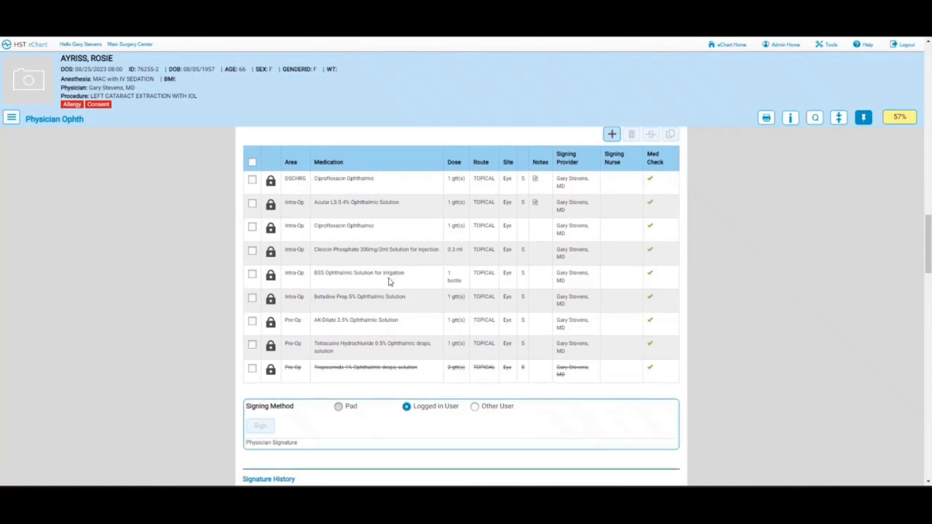
# Show the hidden orders and review the non-medication and medication order lists with the unsigned orders included
pyautogui.scroll(-2, 388, 282)
pyautogui.scroll(-1, 391, 282)
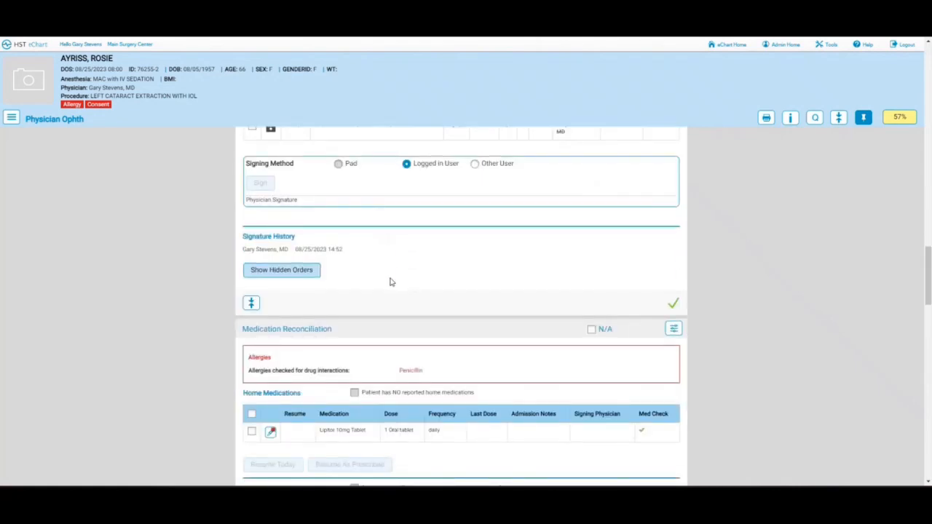
pyautogui.scroll(3, 391, 282)
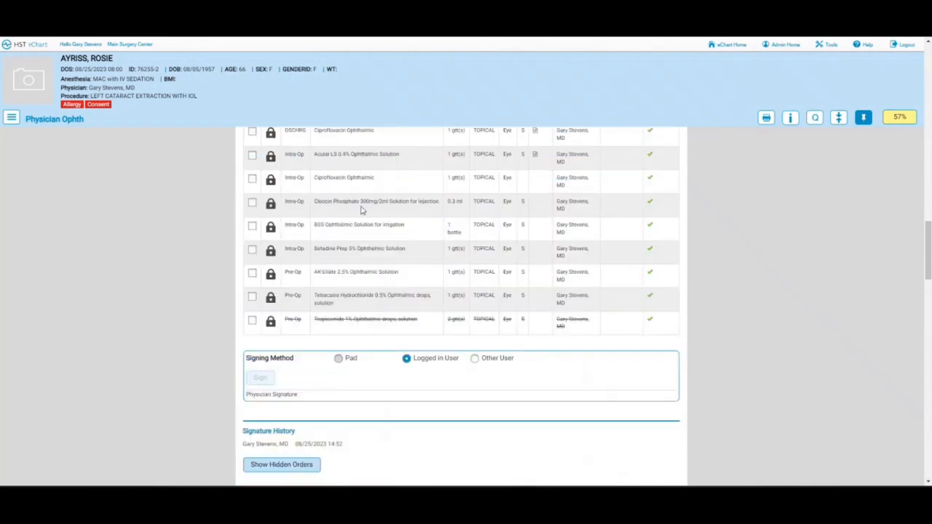
pyautogui.scroll(-2, 381, 218)
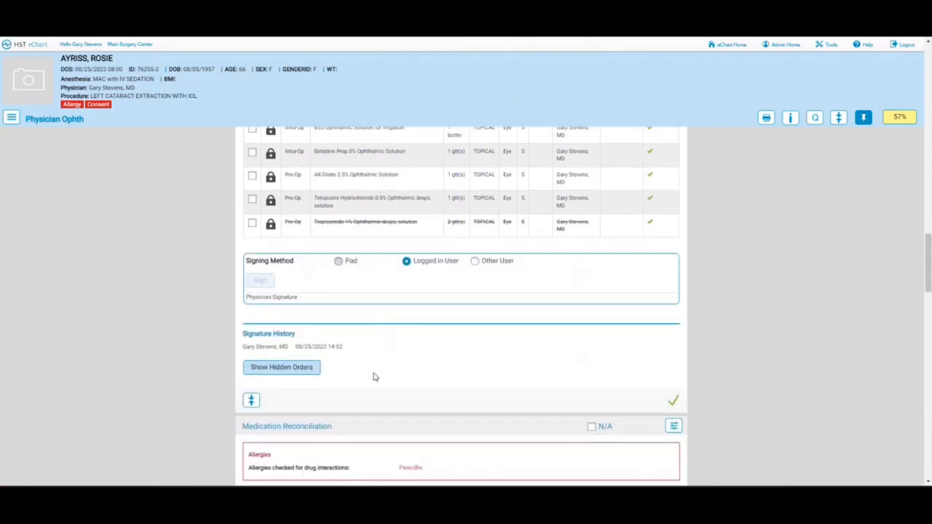
pyautogui.click(300, 368)
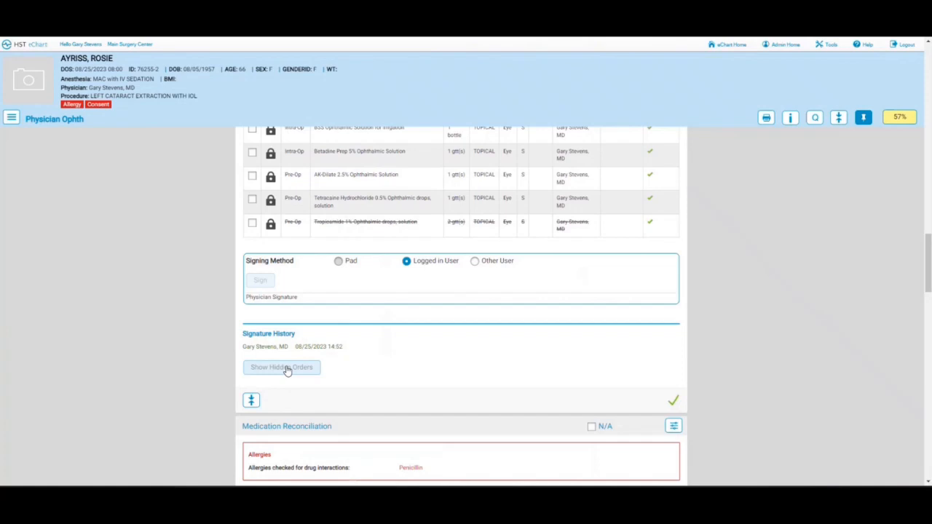
pyautogui.click(286, 369)
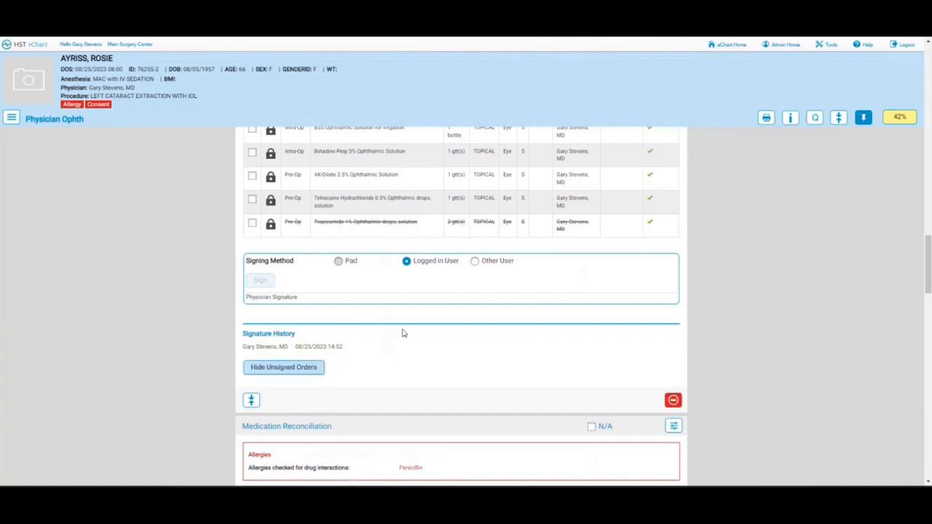
pyautogui.scroll(5, 403, 333)
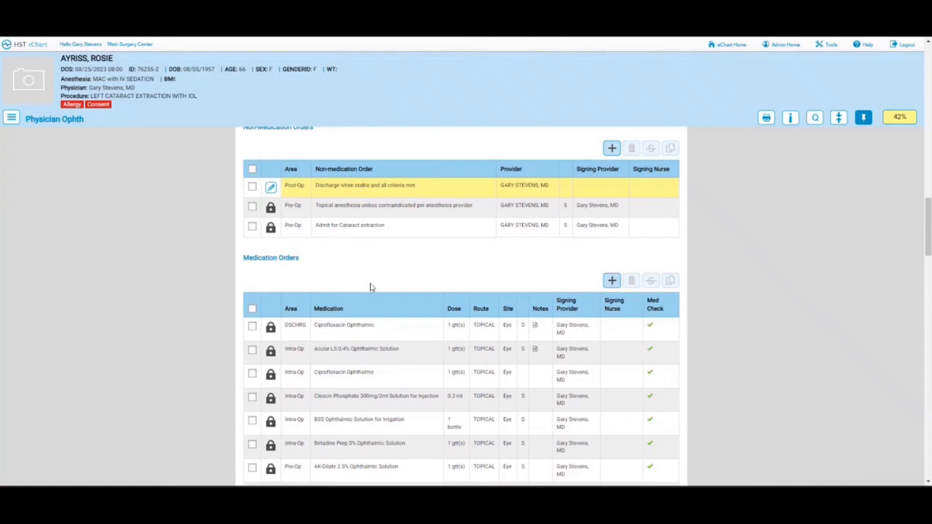
pyautogui.scroll(-5, 370, 287)
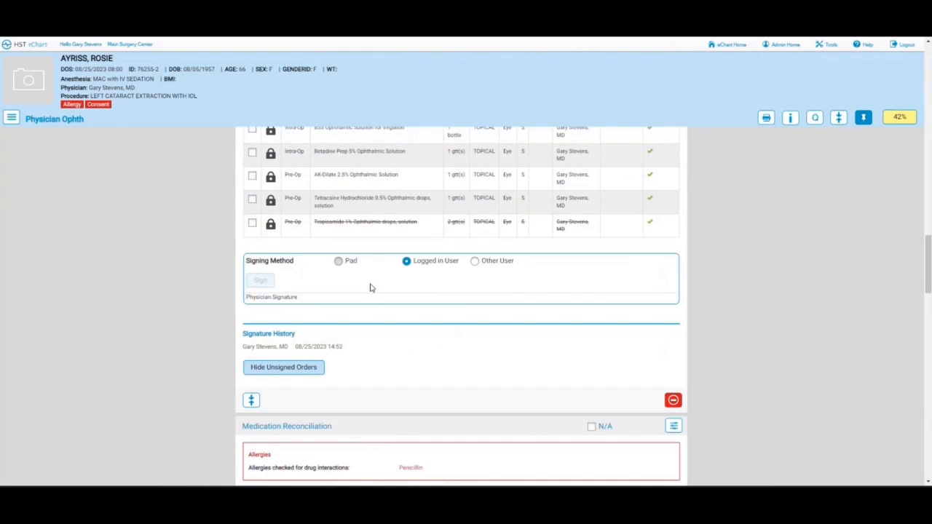
# Hide the unsigned orders again and look over the signed non-medication and medication orders
pyautogui.click(275, 376)
pyautogui.scroll(4, 420, 356)
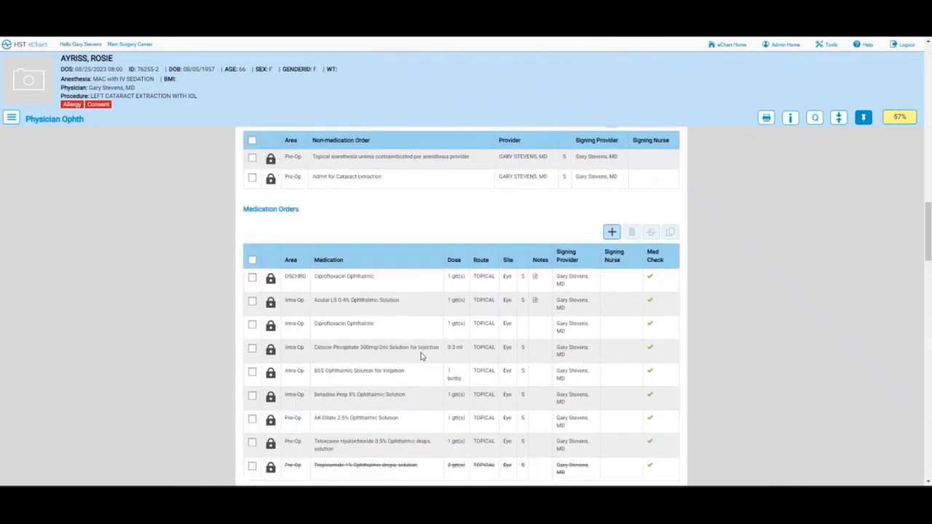
pyautogui.scroll(1, 421, 356)
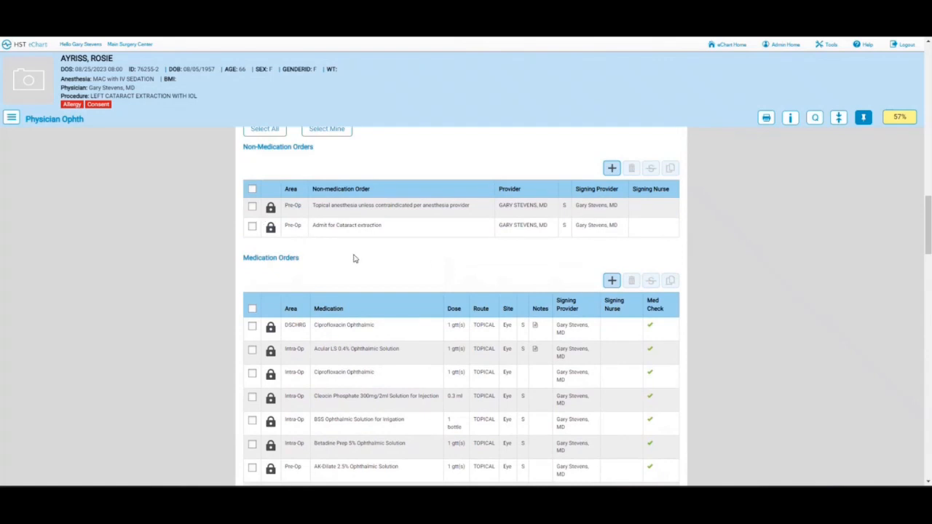
pyautogui.scroll(-1, 359, 265)
pyautogui.scroll(-3, 359, 266)
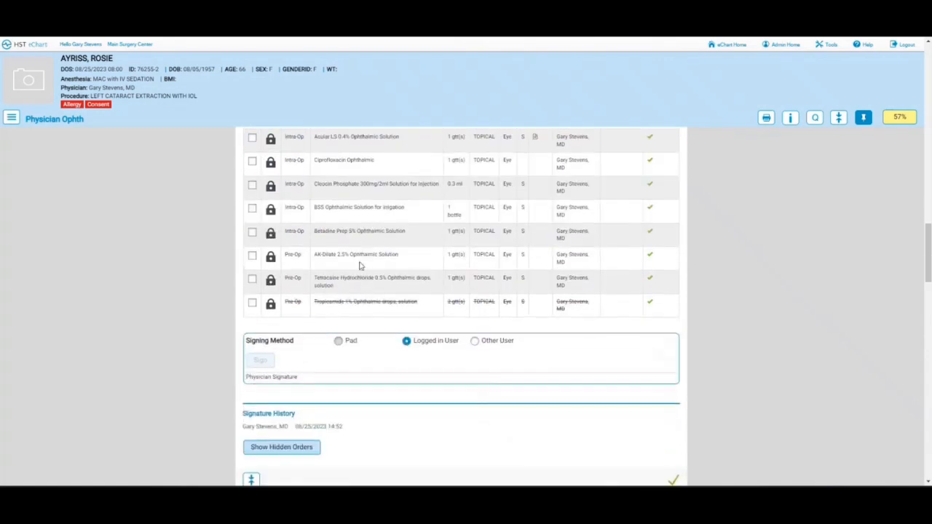
# Mark the Lipitor 10mg Tablet home medication to resume as prescribed and sign the entire medication reconciliation as the logged-in user
pyautogui.scroll(-2, 359, 265)
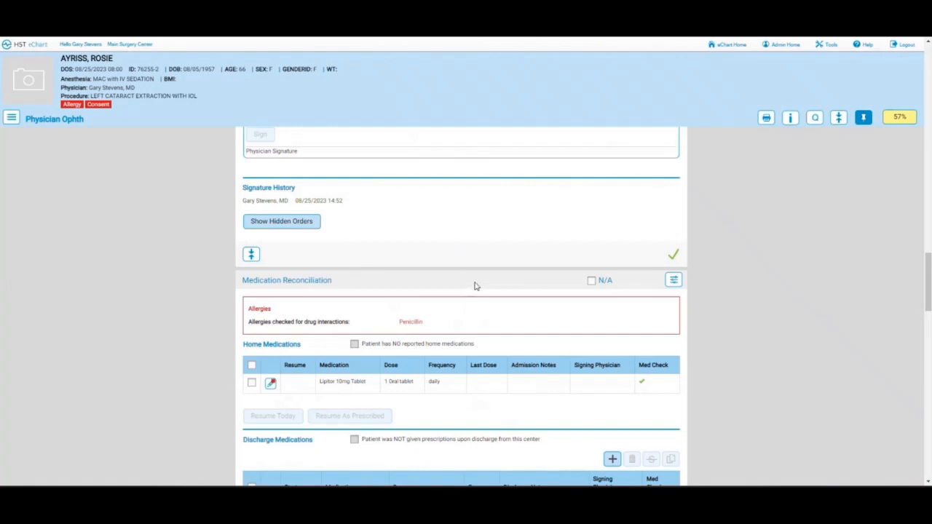
pyautogui.scroll(-1, 475, 283)
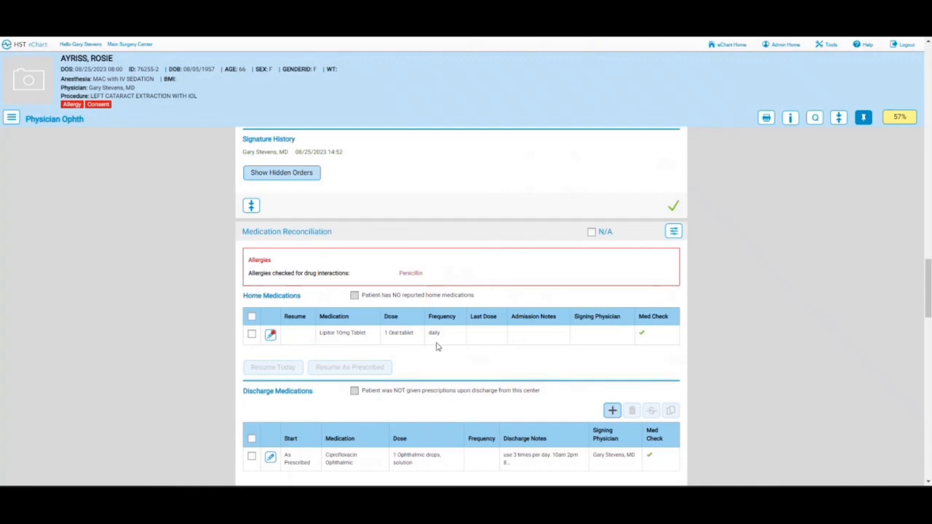
pyautogui.scroll(-1, 437, 347)
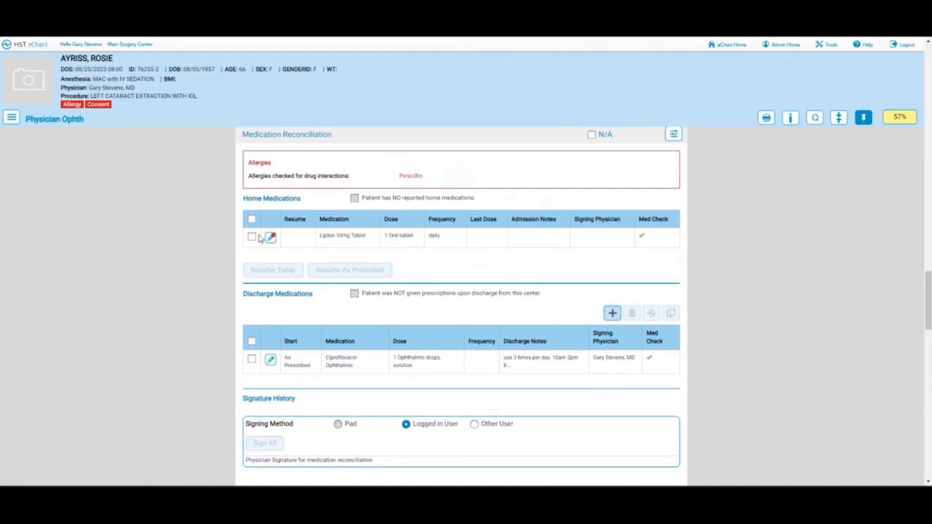
pyautogui.click(251, 237)
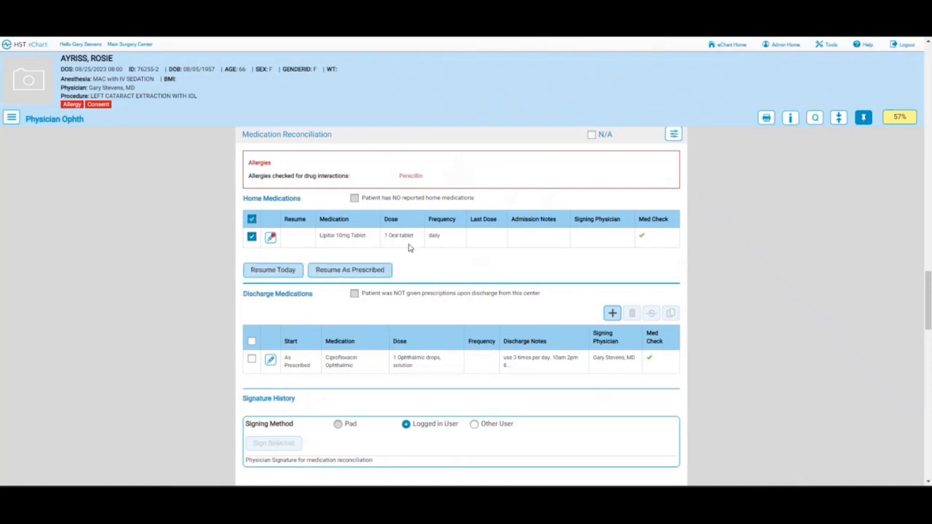
pyautogui.click(339, 274)
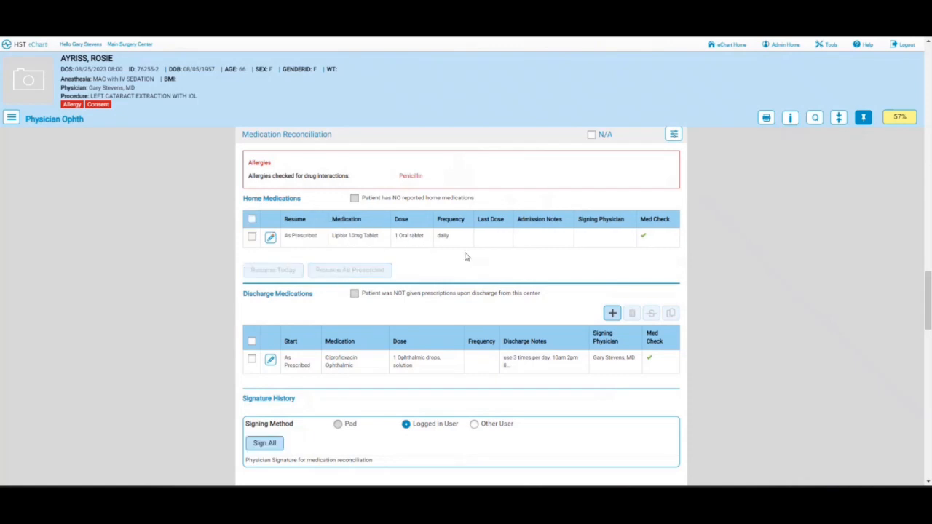
pyautogui.scroll(-3, 466, 255)
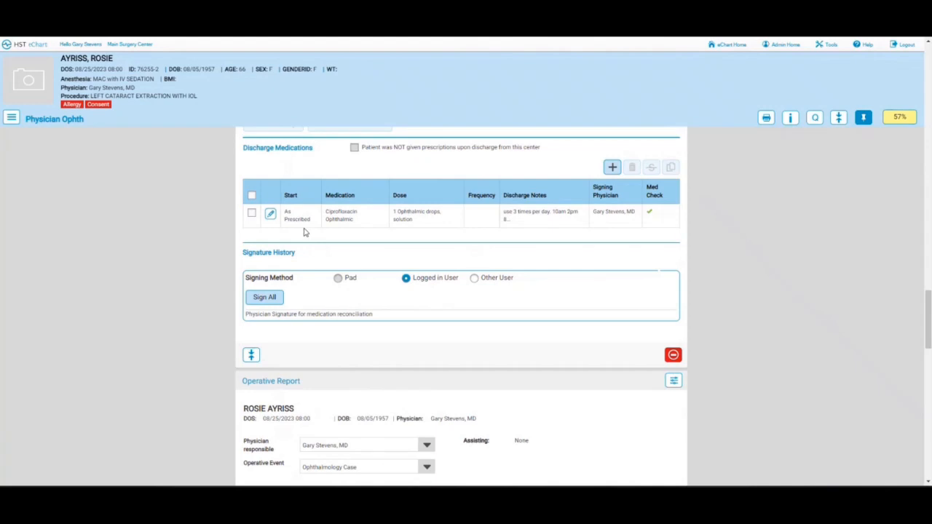
pyautogui.click(264, 298)
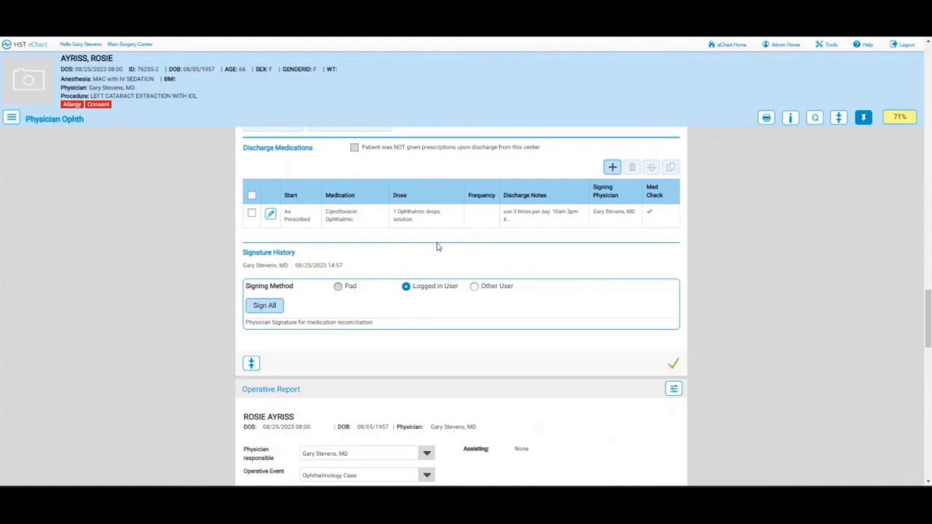
# Examine the Operative Report, from the diagnosis, EBL, procedure, implant and specimen fields through the prefilled Description of Procedure text
pyautogui.scroll(-3, 437, 247)
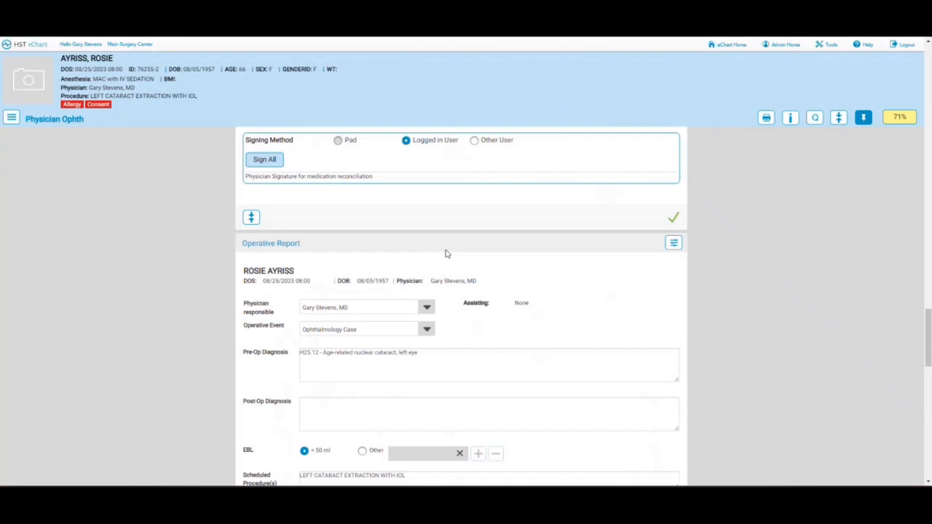
pyautogui.scroll(-1, 447, 253)
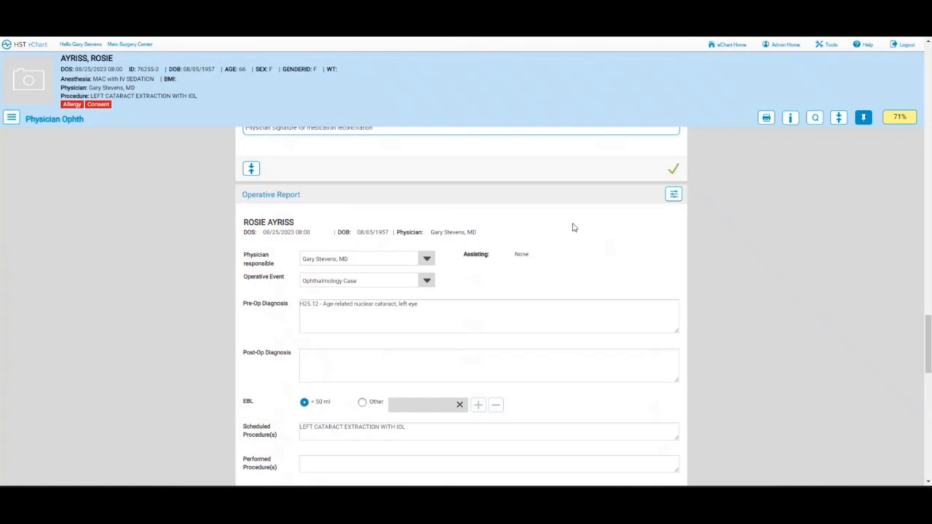
pyautogui.scroll(-1, 574, 227)
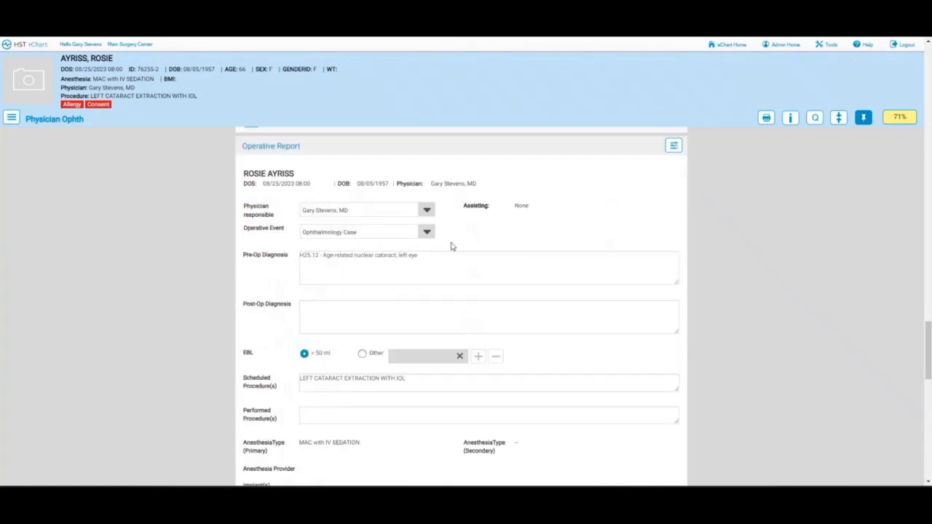
pyautogui.scroll(-1, 451, 244)
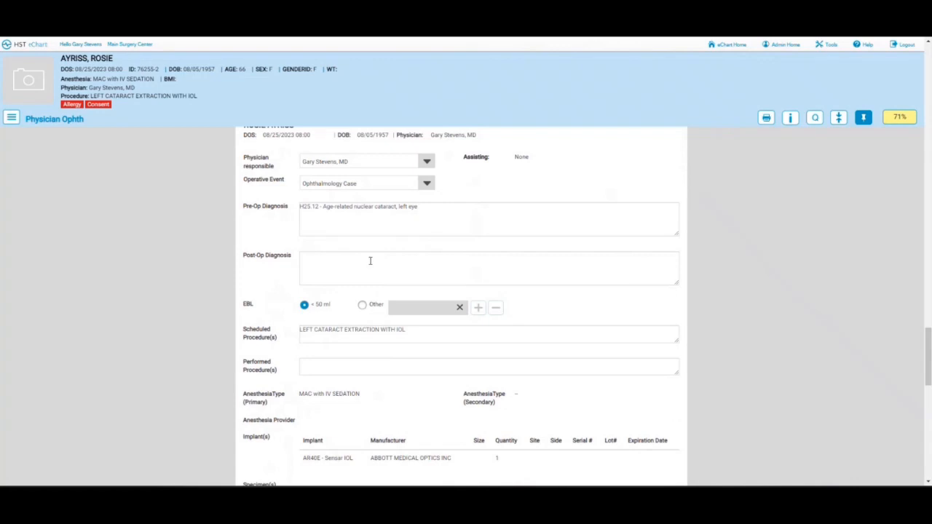
pyautogui.scroll(-1, 371, 261)
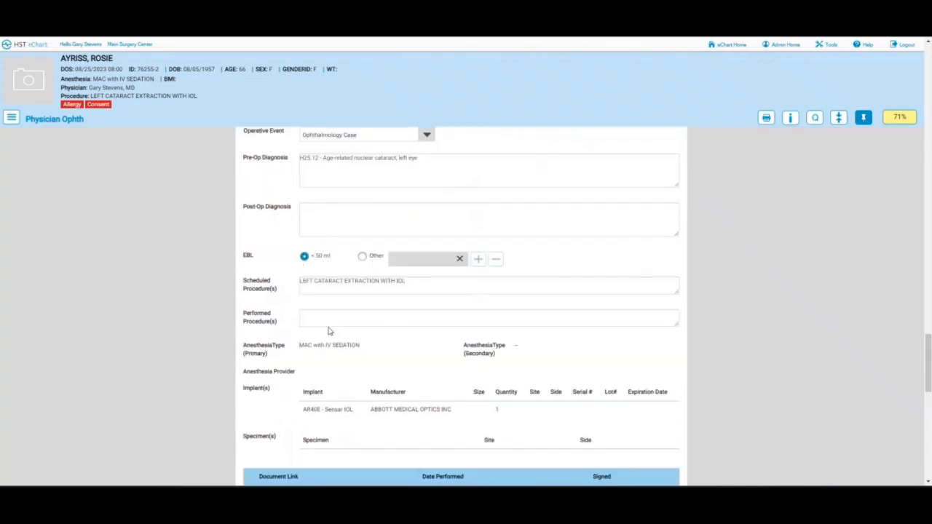
pyautogui.scroll(-1, 428, 317)
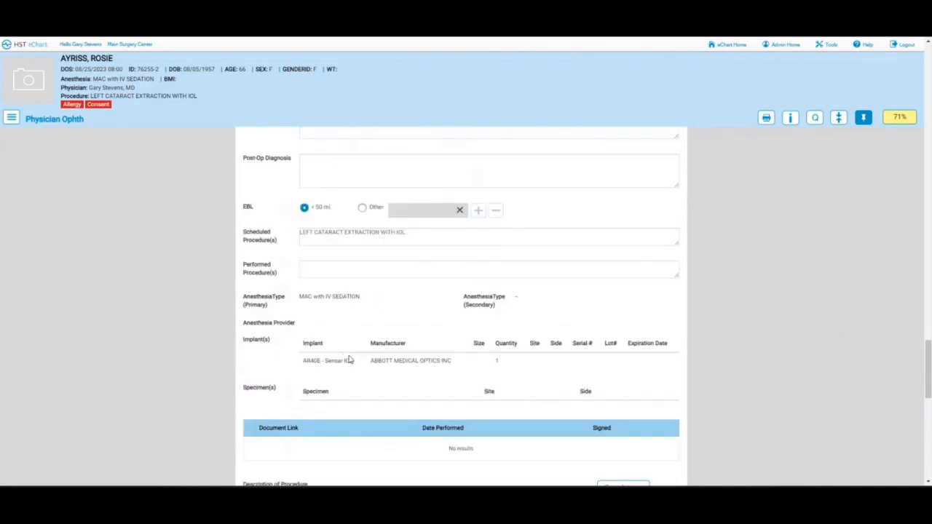
pyautogui.scroll(-1, 350, 360)
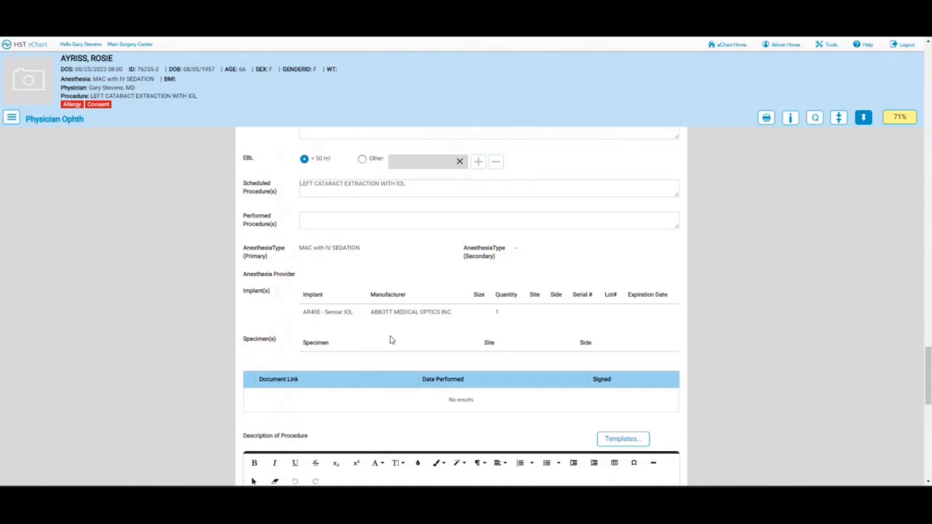
pyautogui.scroll(-1, 392, 338)
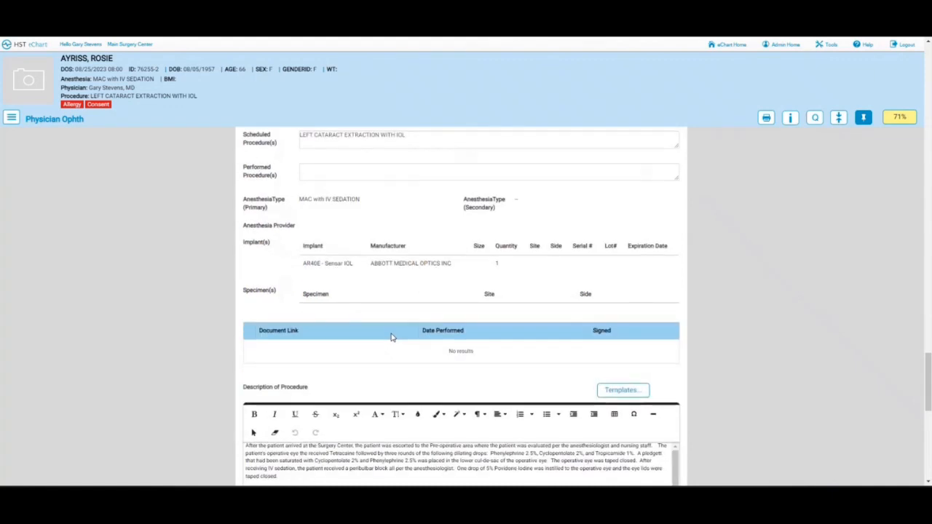
pyautogui.scroll(-1, 392, 337)
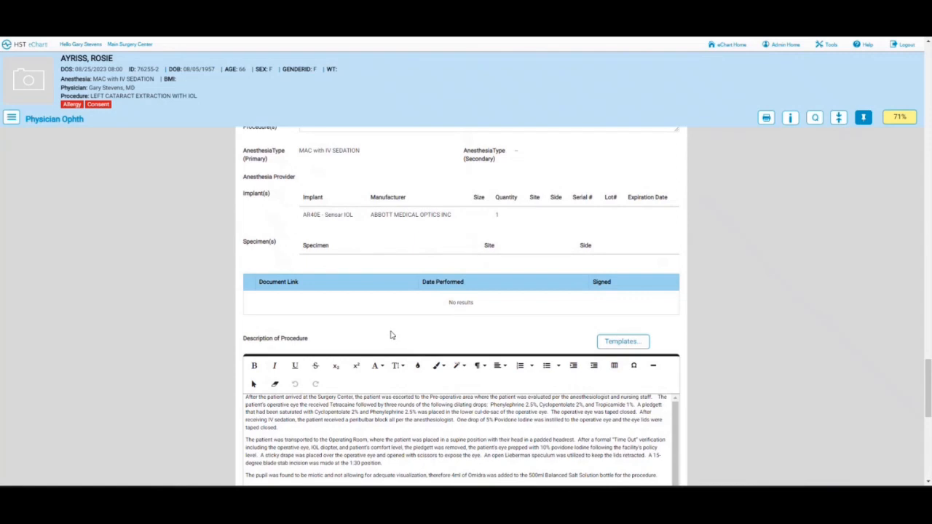
pyautogui.scroll(-1, 391, 336)
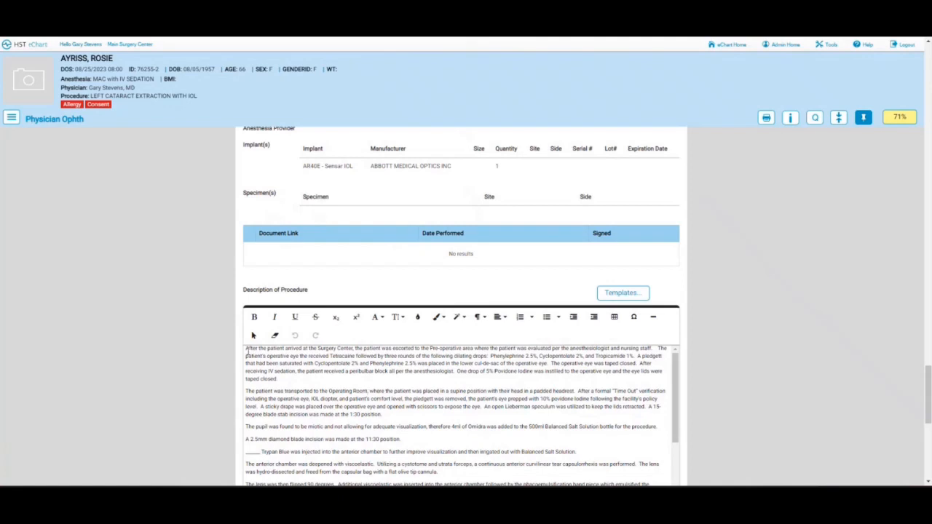
pyautogui.click(248, 351)
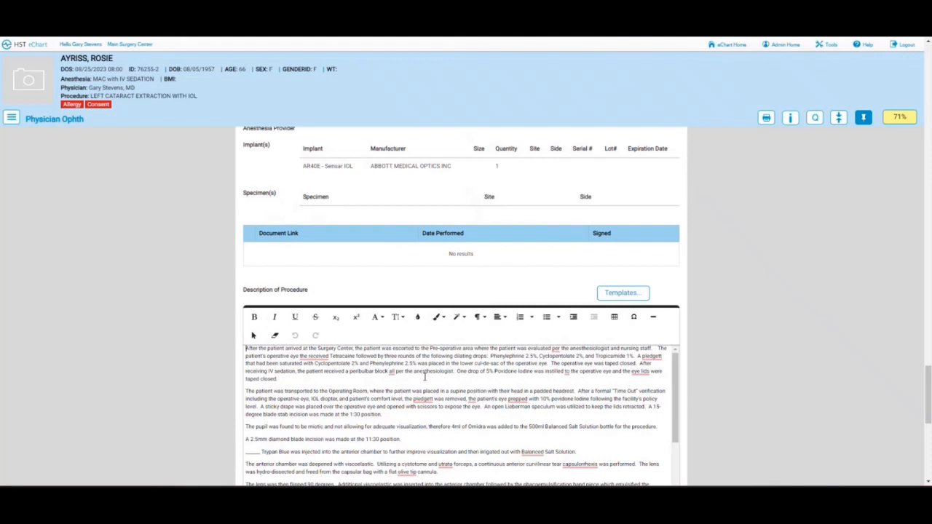
pyautogui.scroll(-2, 426, 376)
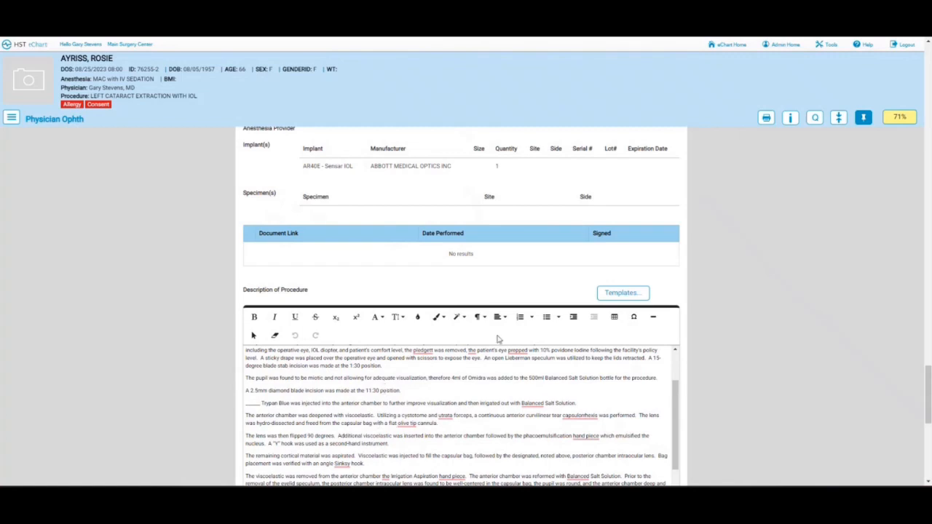
# Replace the Description of Procedure text with the physician's Topical Phaco Cataract Extraction template from the operative report library
pyautogui.click(629, 293)
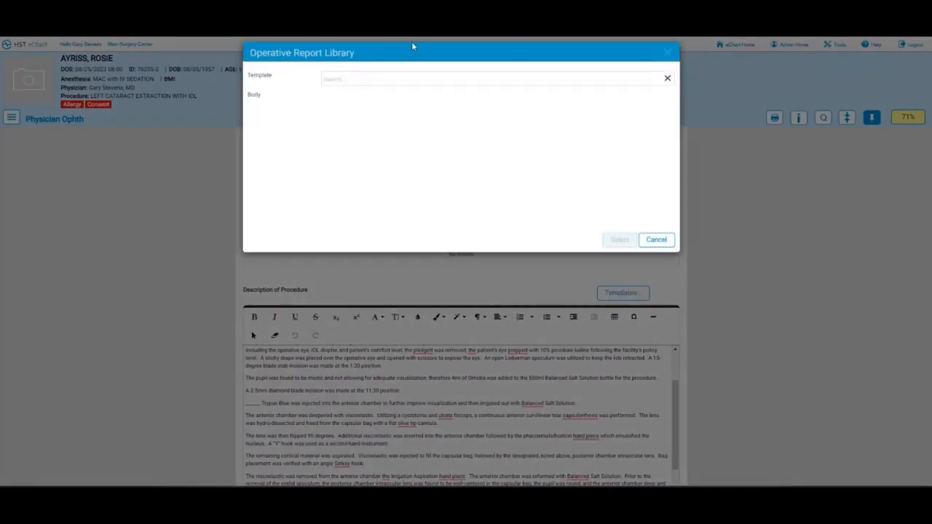
pyautogui.click(347, 78)
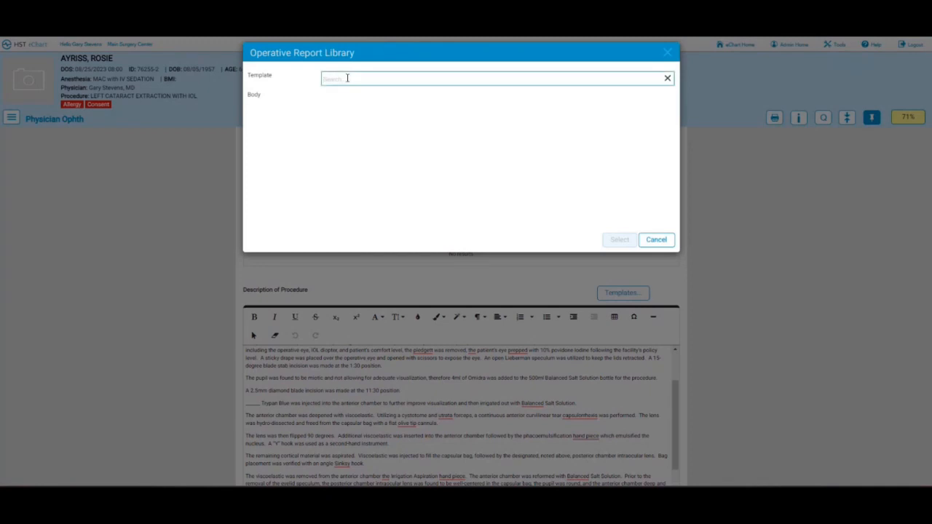
pyautogui.write('cal Phaco Cataract Extraction')
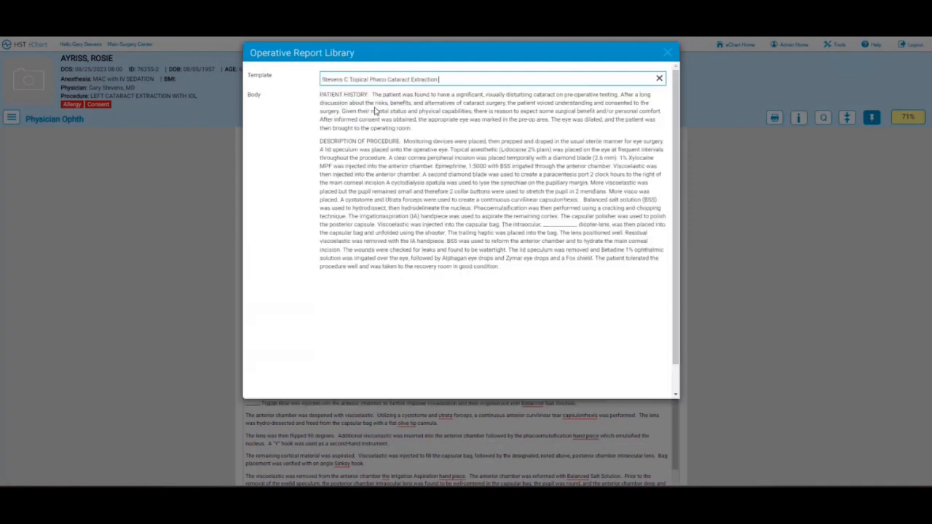
pyautogui.click(364, 105)
pyautogui.scroll(-1, 498, 242)
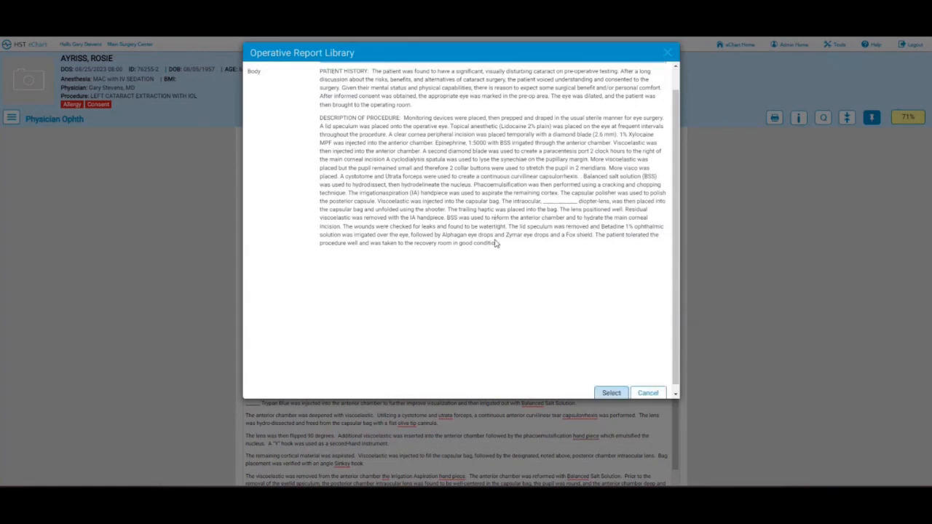
pyautogui.click(617, 386)
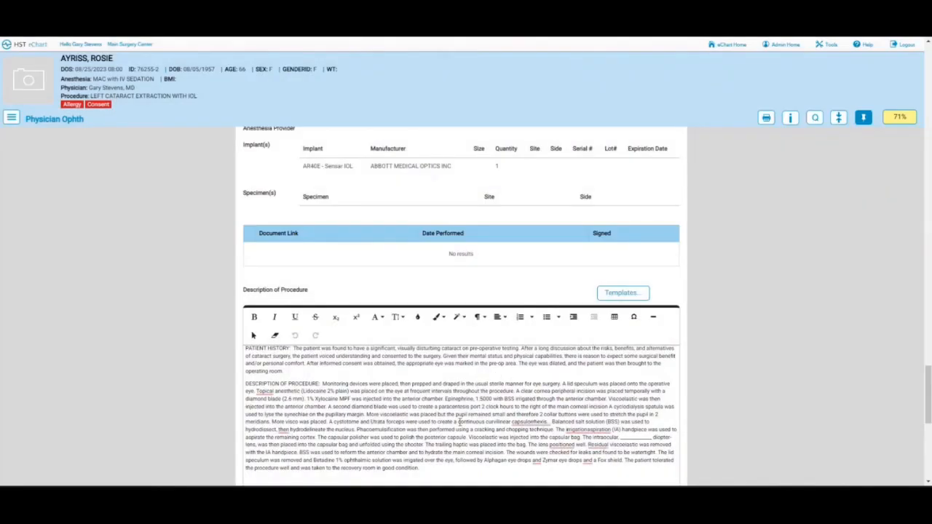
pyautogui.scroll(-2, 362, 389)
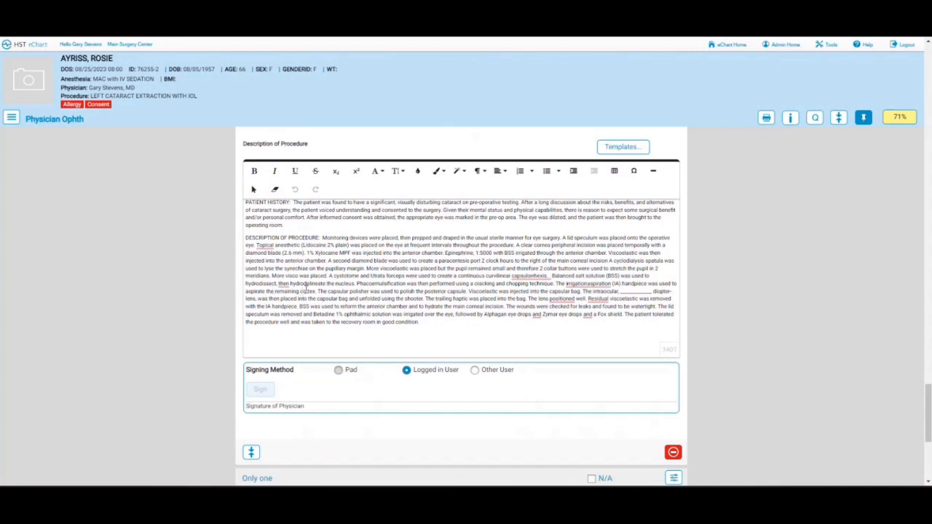
# Review the closing lines of the Description of Procedure and place the text cursor in its final sentence
pyautogui.moveTo(356, 314); pyautogui.dragTo(321, 322)
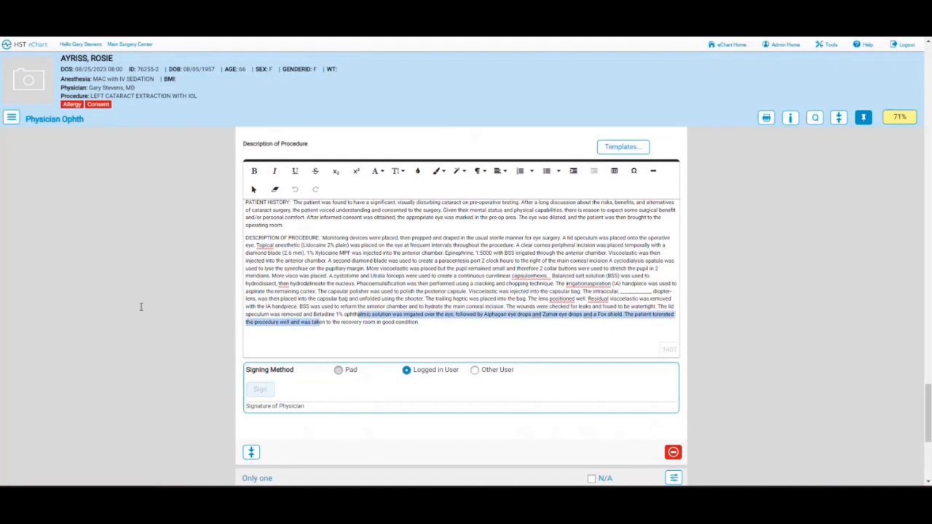
pyautogui.click(412, 338)
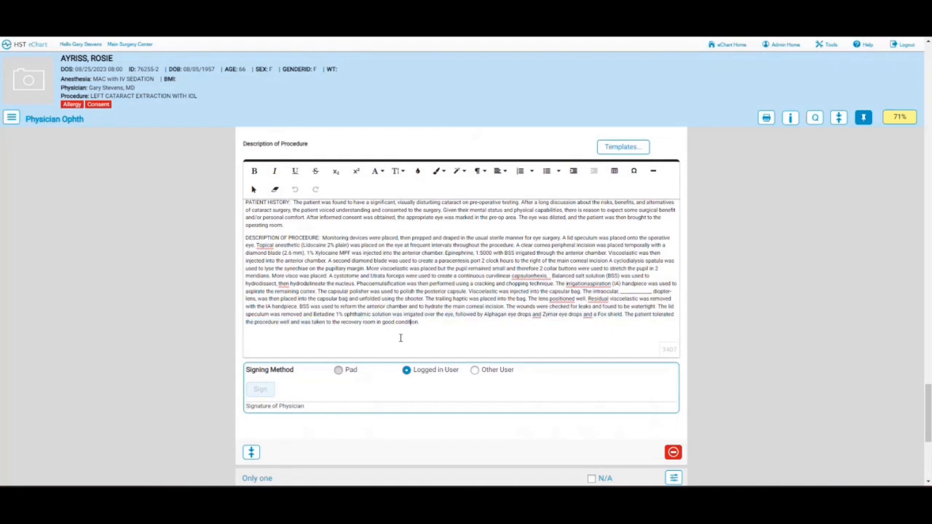
pyautogui.click(411, 322)
# Draw a short blue mark at the upper-right edge of the iris on the eye diagram, save it, and mark the Only one section complete
pyautogui.scroll(-2, 544, 338)
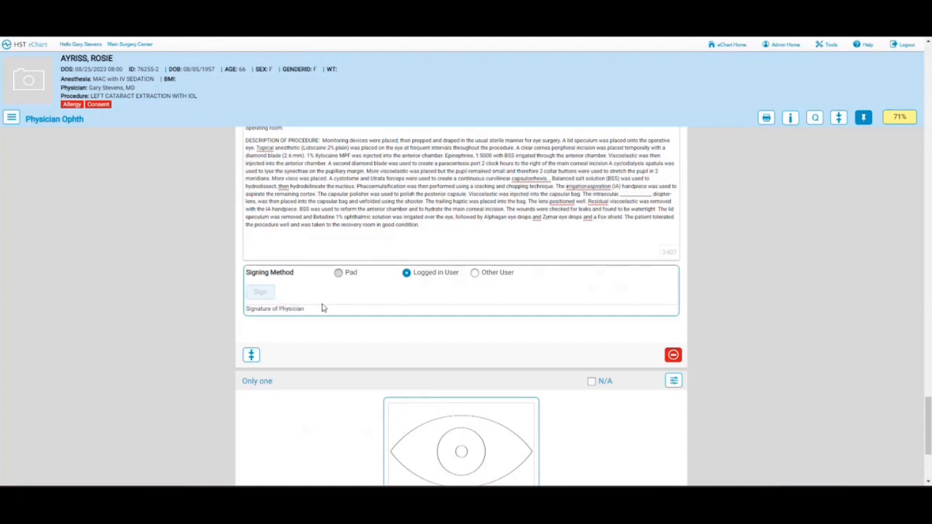
pyautogui.scroll(-2, 323, 308)
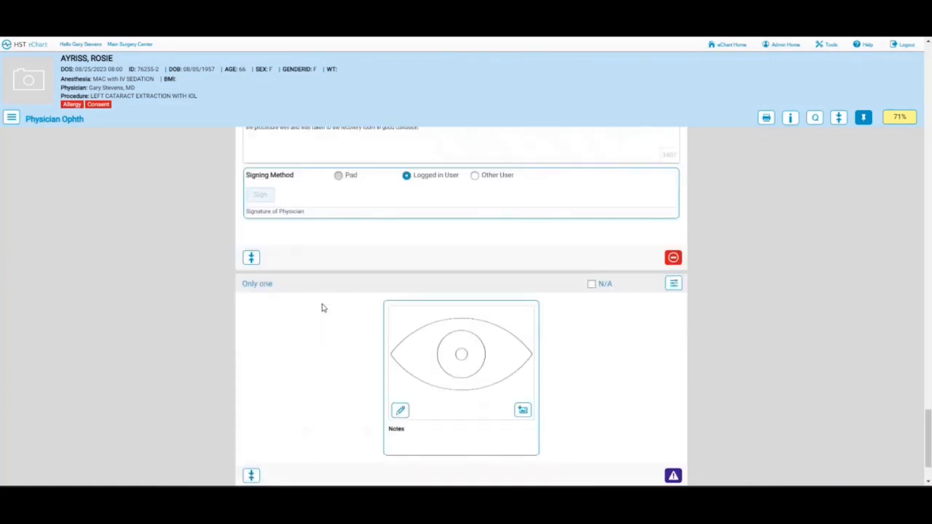
pyautogui.scroll(-1, 323, 308)
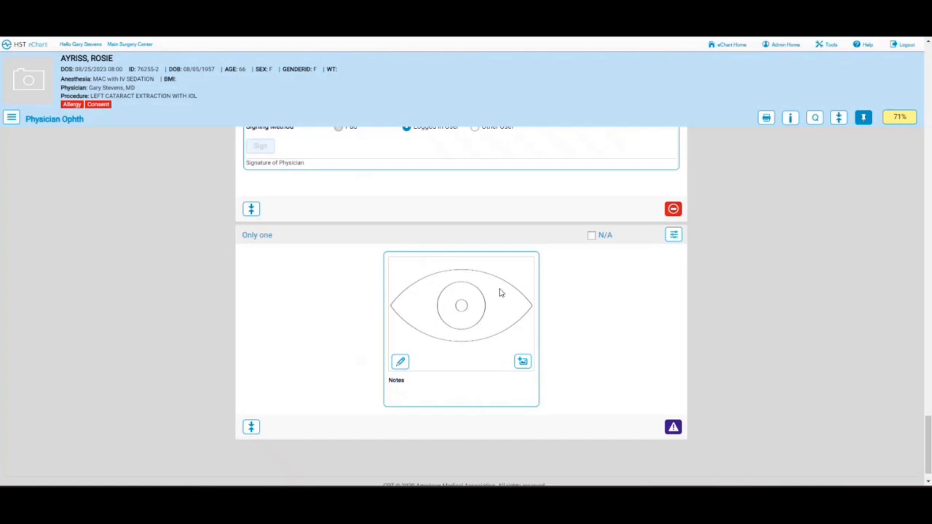
pyautogui.click(400, 364)
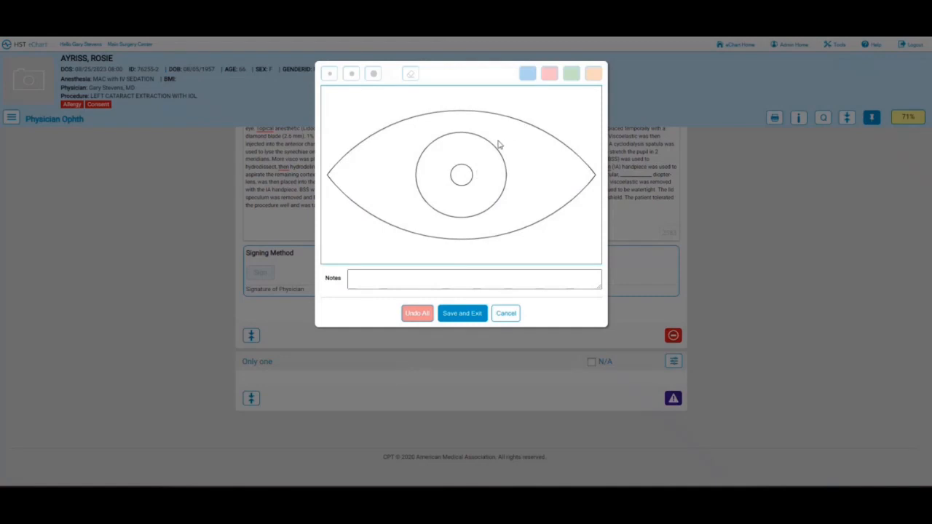
pyautogui.moveTo(498, 141); pyautogui.dragTo(505, 152)
pyautogui.click(460, 315)
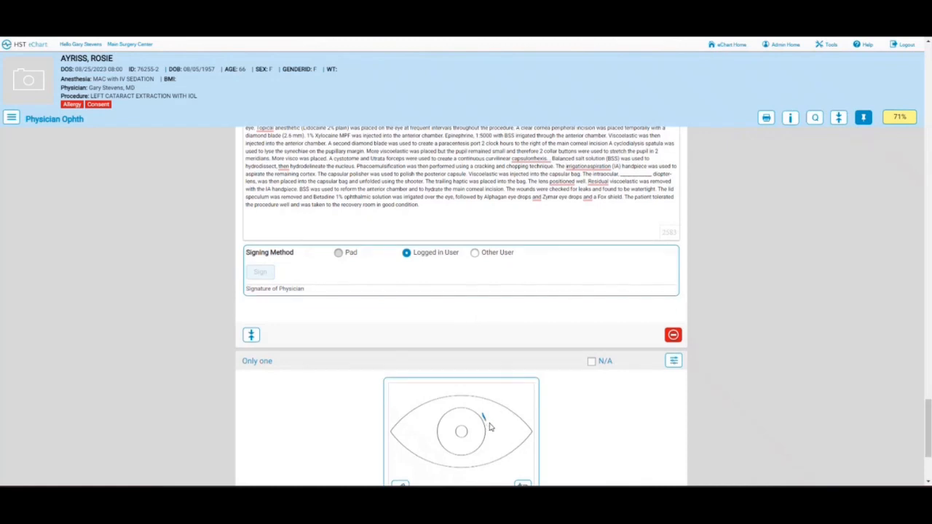
pyautogui.scroll(-3, 487, 424)
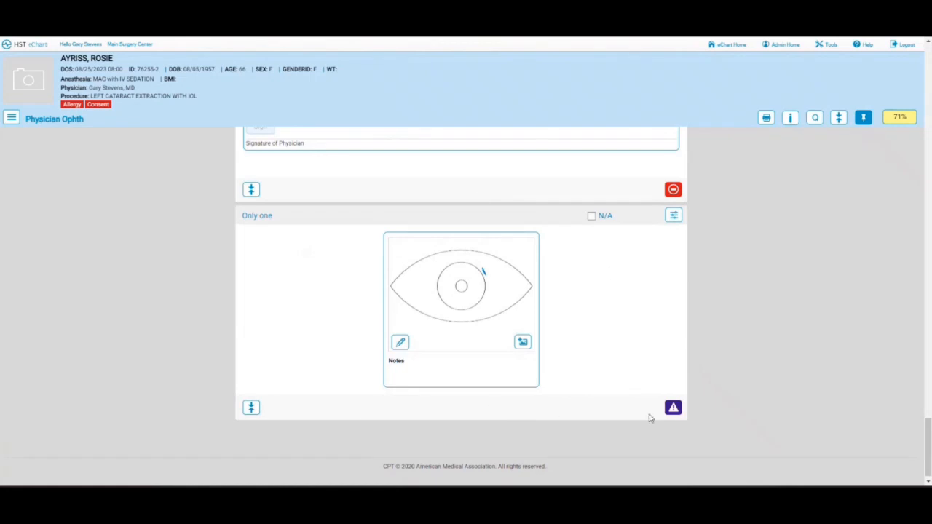
pyautogui.click(673, 409)
# Go to the schedule, reopen the patient's pinned chart, and collapse all its sections to check their completion status
pyautogui.click(31, 49)
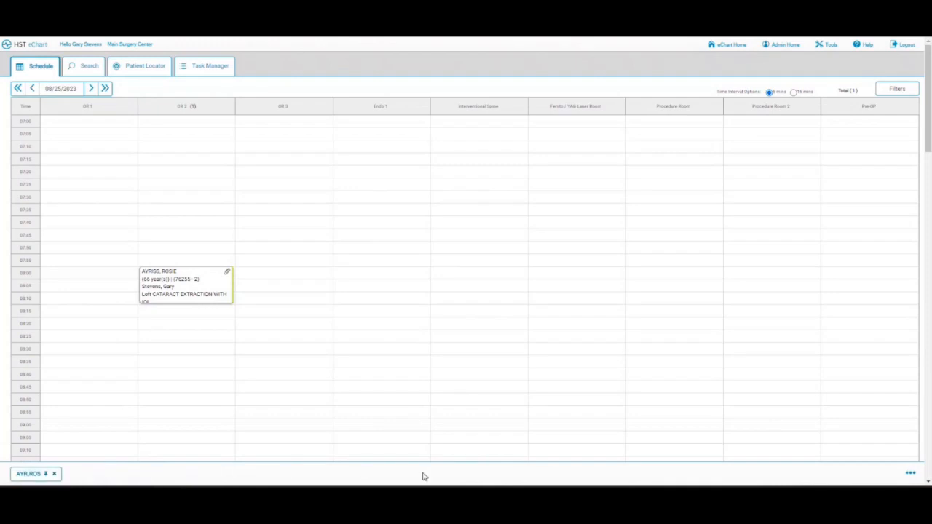
pyautogui.click(29, 475)
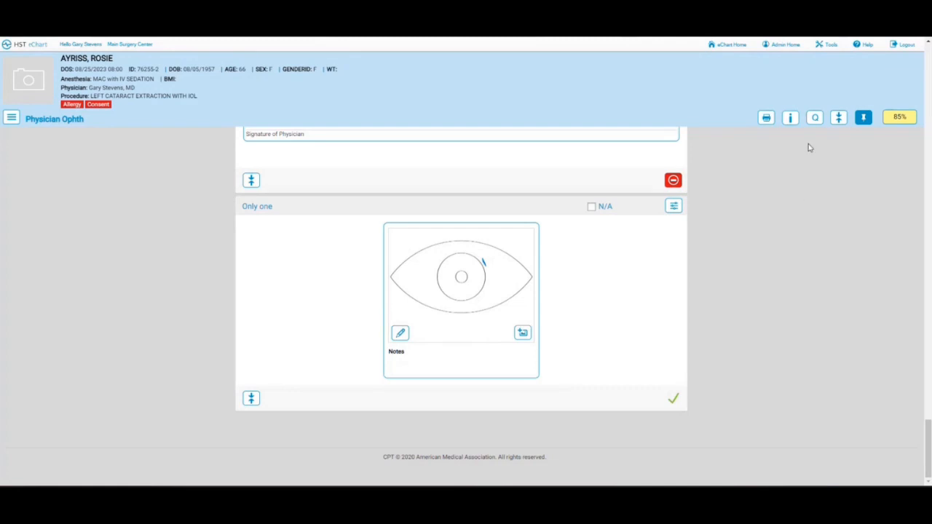
pyautogui.click(838, 119)
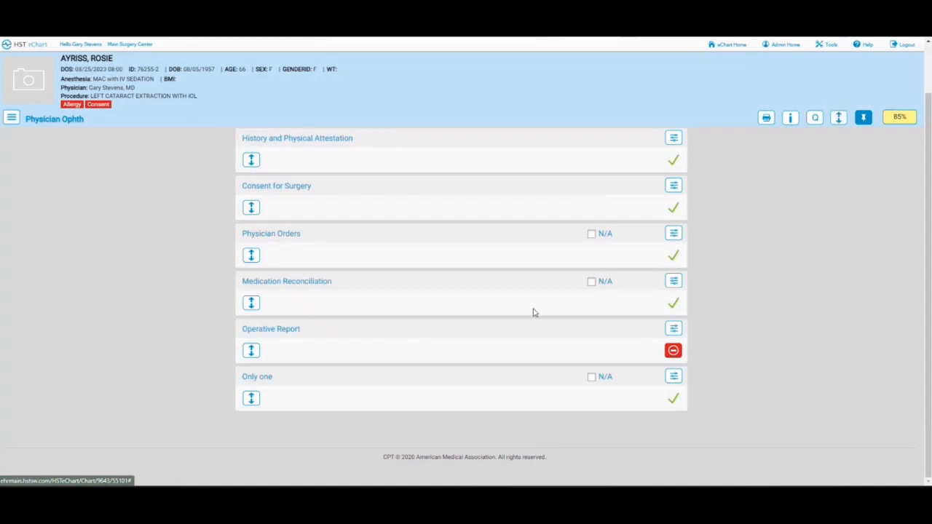
pyautogui.scroll(1, 400, 385)
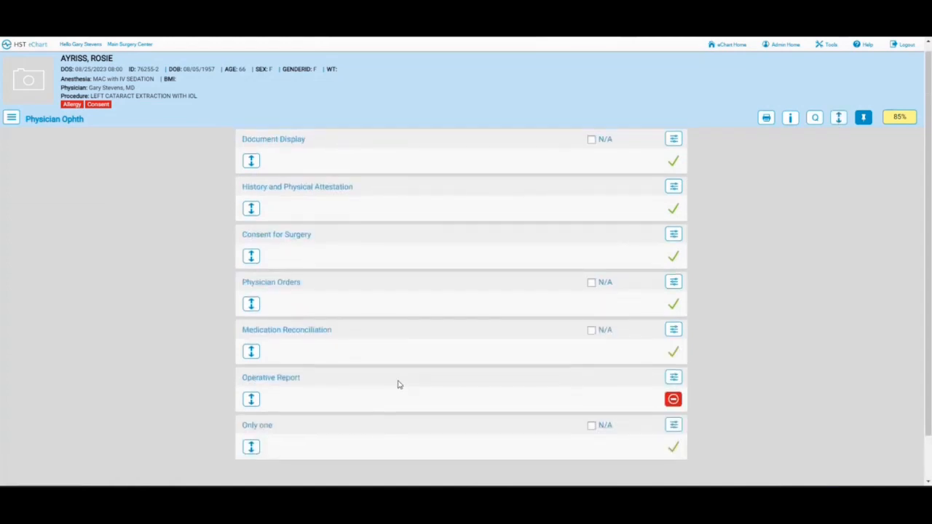